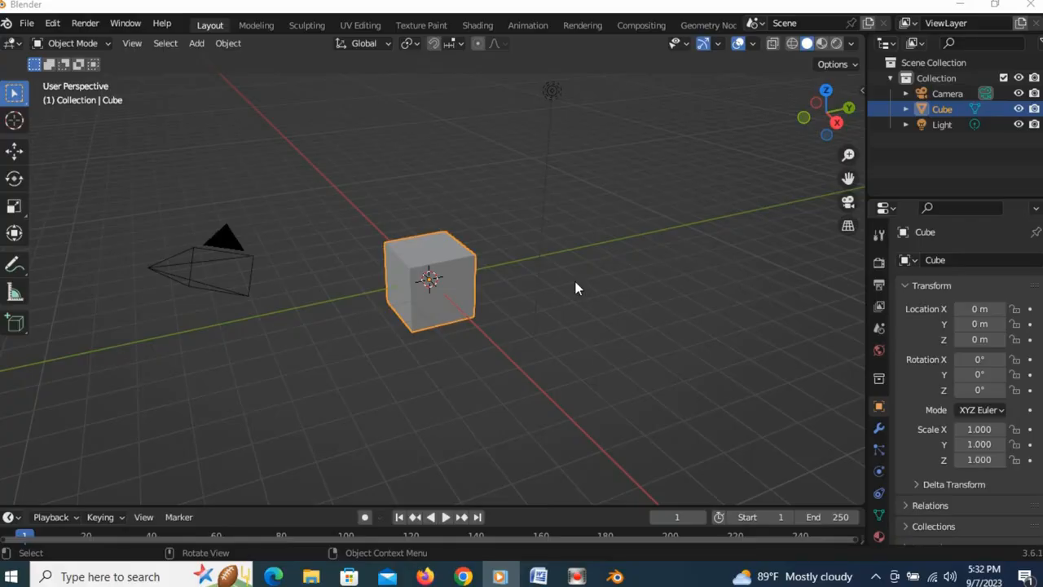
# - Make the timeline area taller and view the Animation workspace before returning to the Layout workspace
pyautogui.moveTo(535, 440)
pyautogui.mouseDown()
pyautogui.moveTo(544, 467)
pyautogui.moveTo(551, 450)
pyautogui.mouseUp()
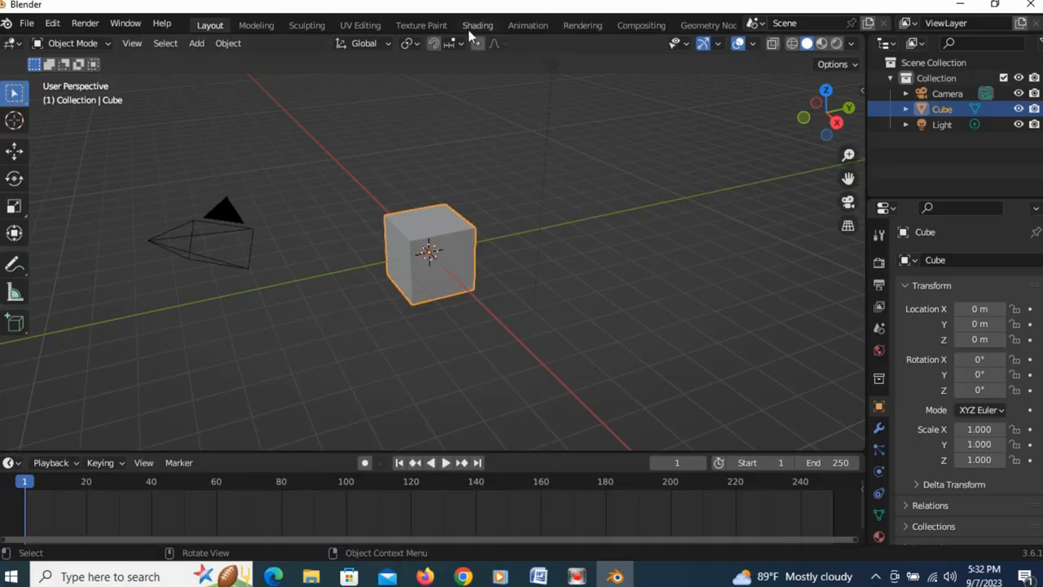
pyautogui.click(528, 25)
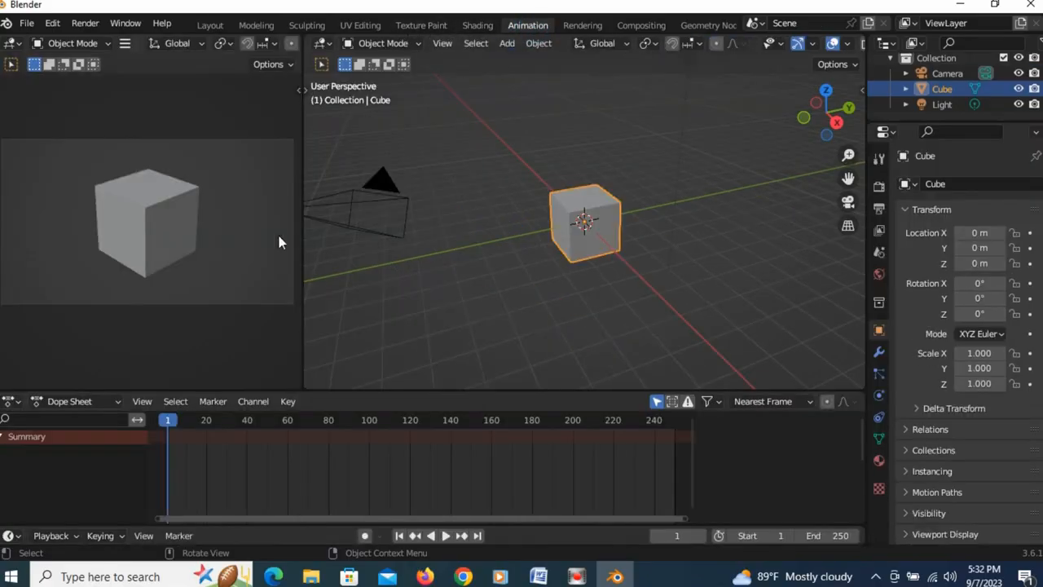
pyautogui.click(209, 25)
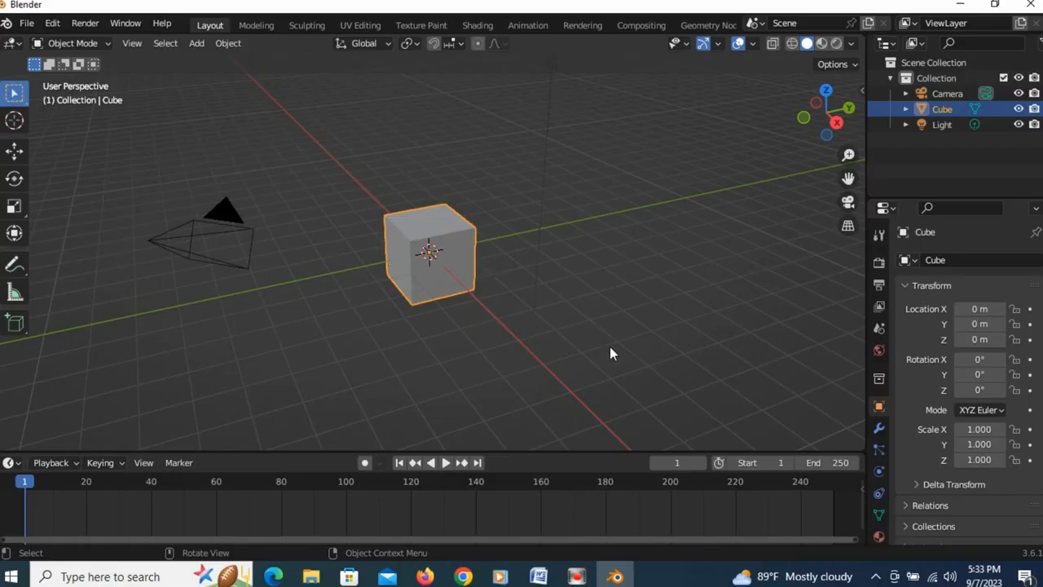
# - Choose 24 fps as the scene's frame rate in the output properties
pyautogui.click(878, 284)
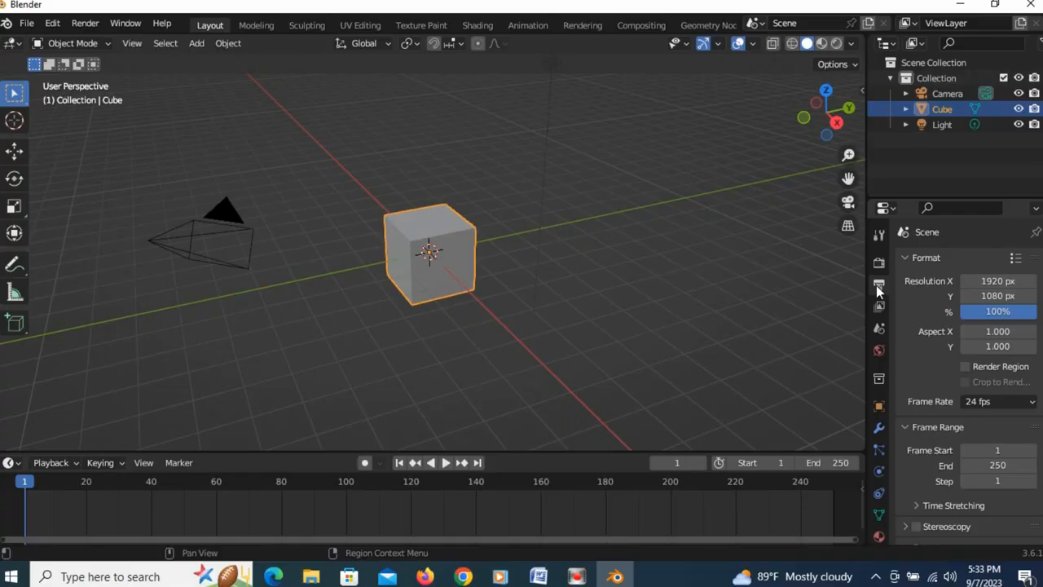
pyautogui.click(1007, 401)
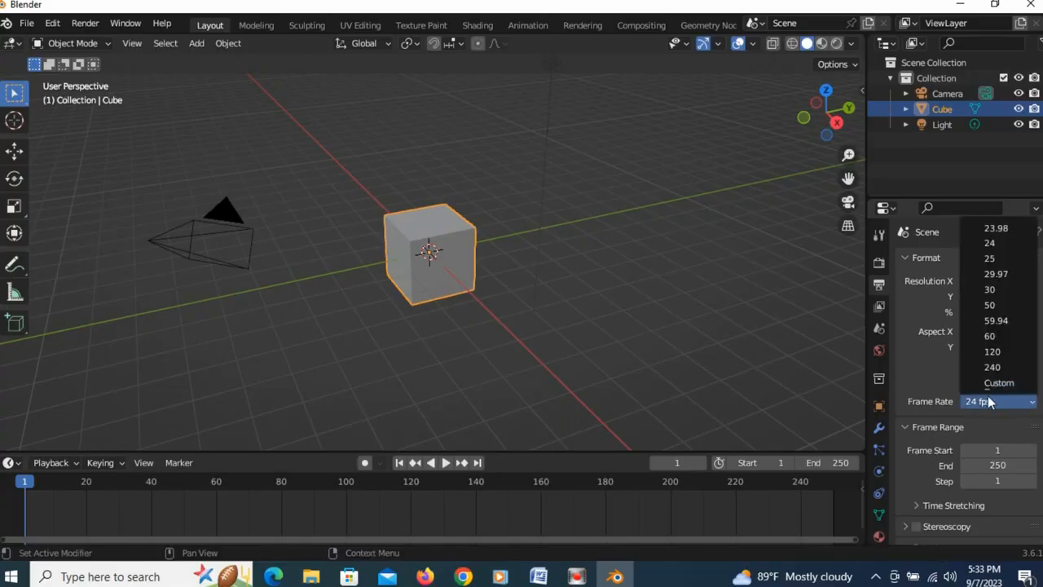
pyautogui.click(1002, 400)
pyautogui.click(988, 399)
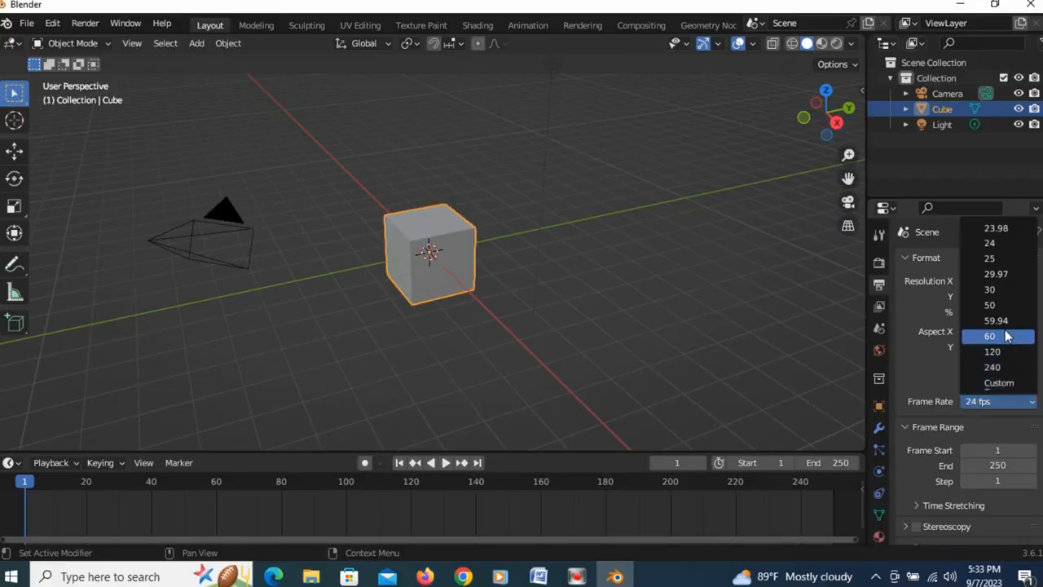
pyautogui.click(990, 243)
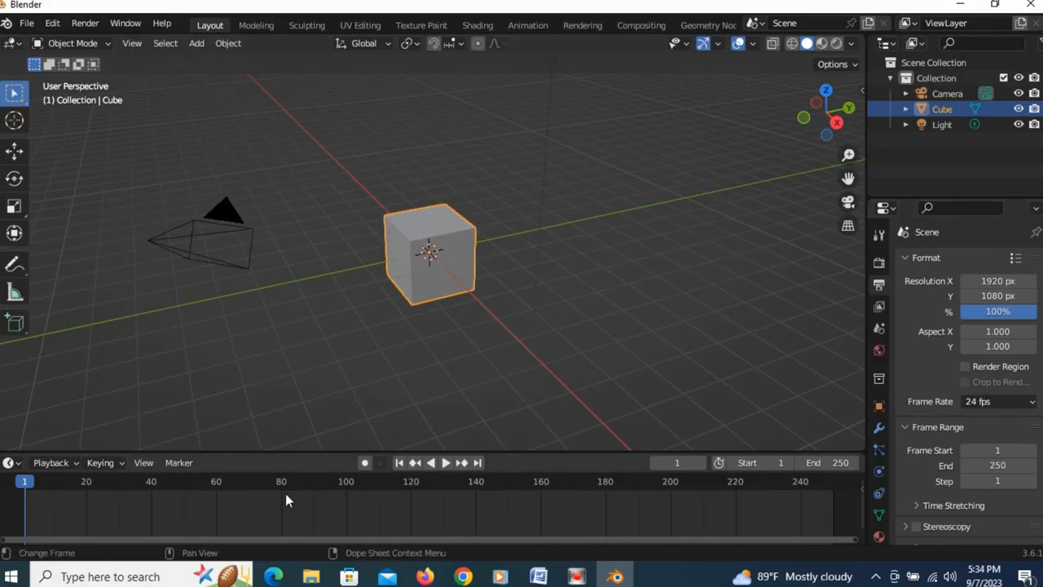
# - Step the playhead forward frame by frame to frame 5 and return it to frame 0
pyautogui.click(29, 482)
pyautogui.press('Right')
pyautogui.press('Right')
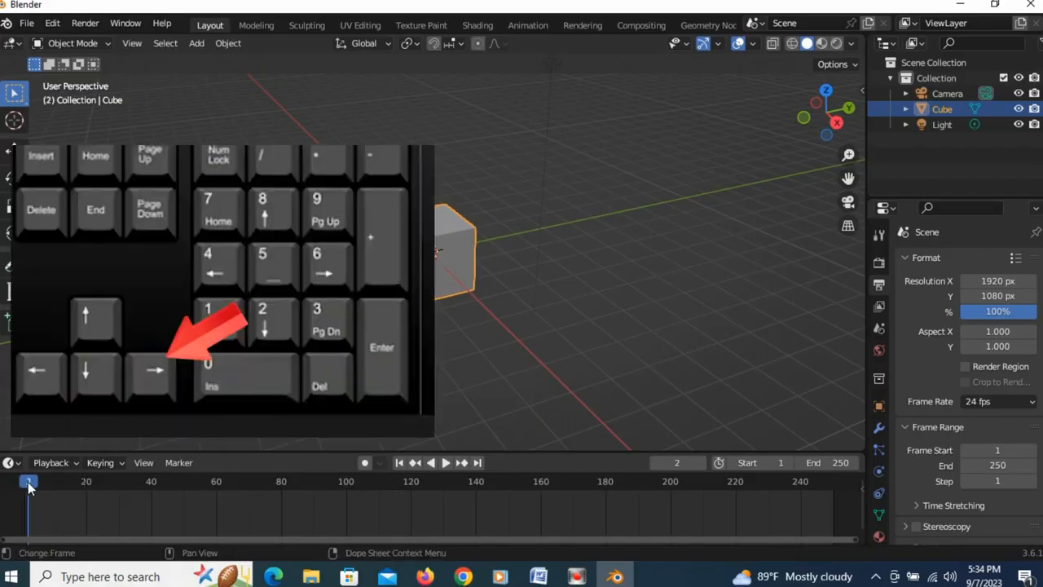
pyautogui.press('Right')
pyautogui.press('Right')
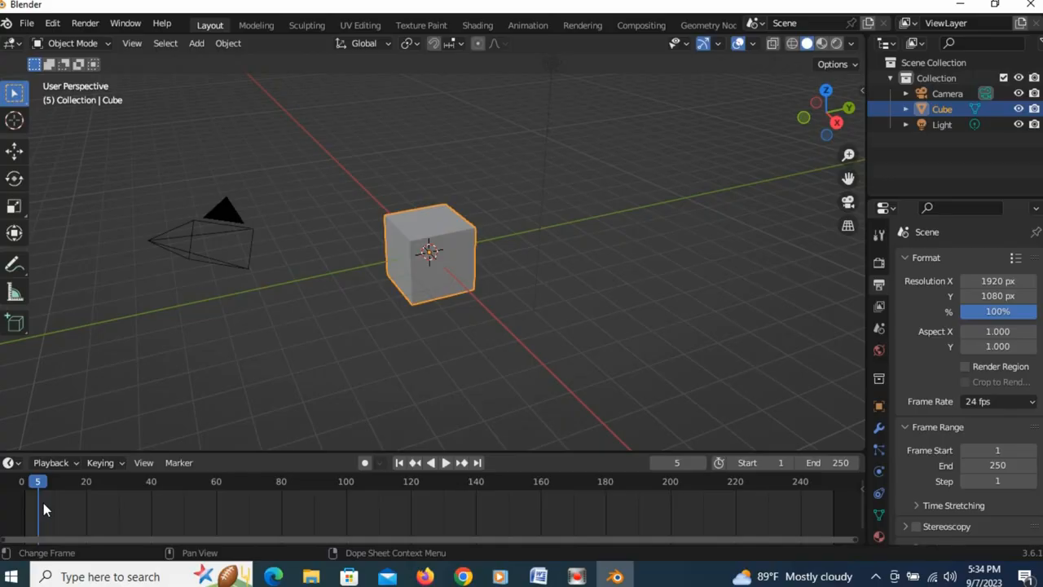
pyautogui.click(25, 482)
pyautogui.click(18, 483)
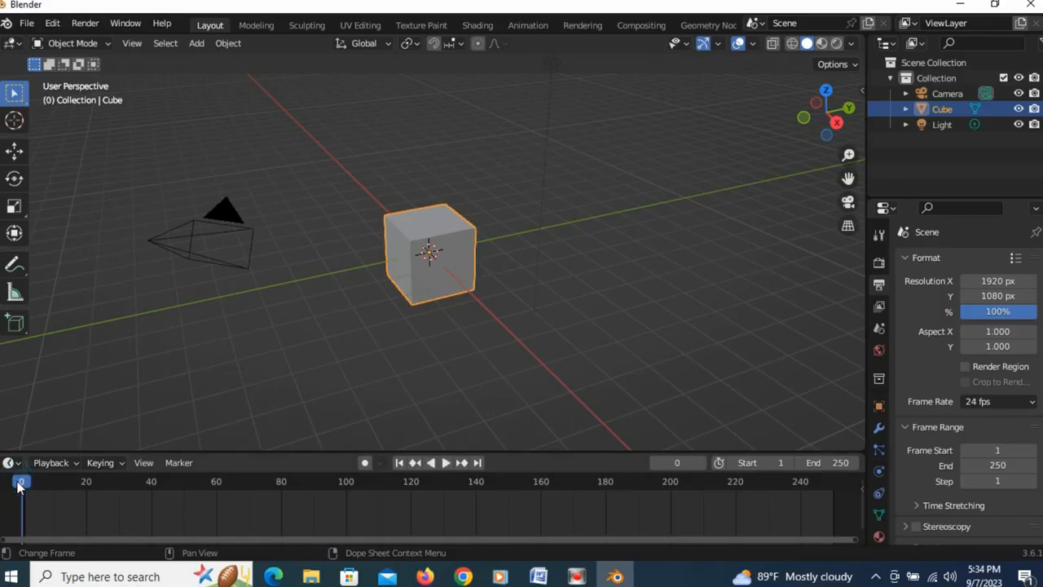
# - Turn on Auto Keying and set the final frame of the playback range to 240
pyautogui.click(366, 462)
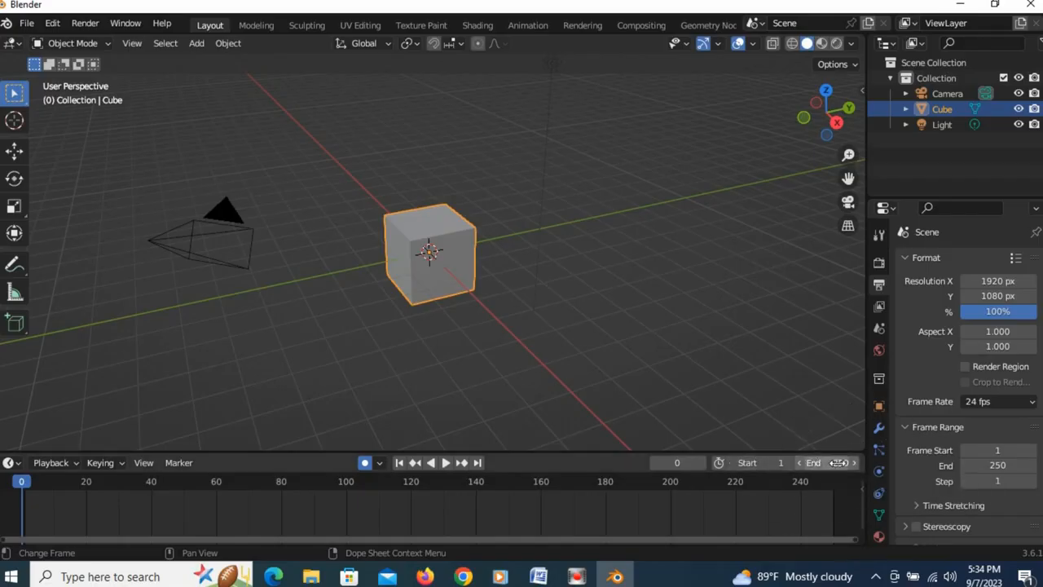
pyautogui.press('ctrl')
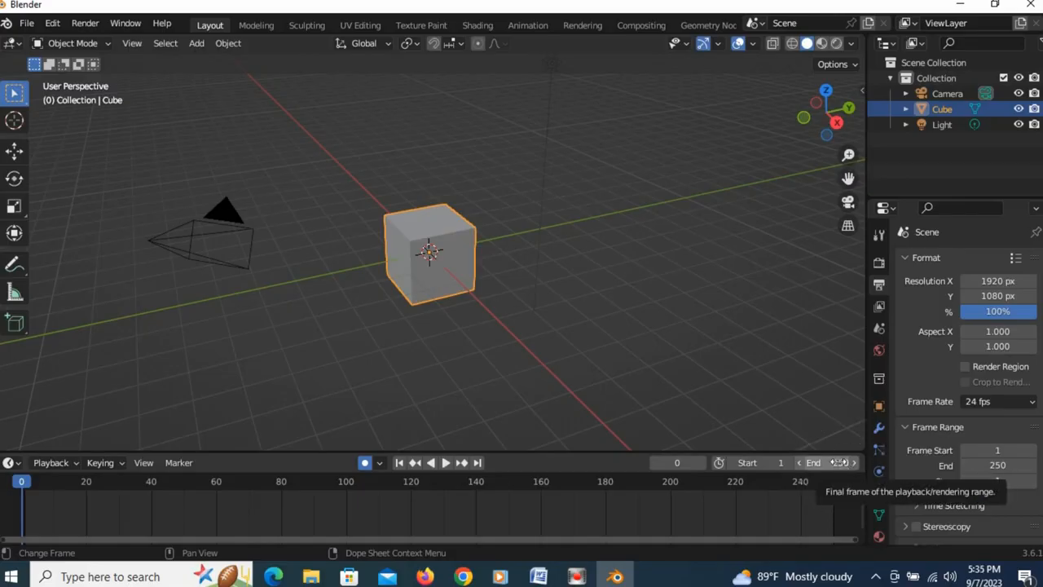
pyautogui.click(839, 463)
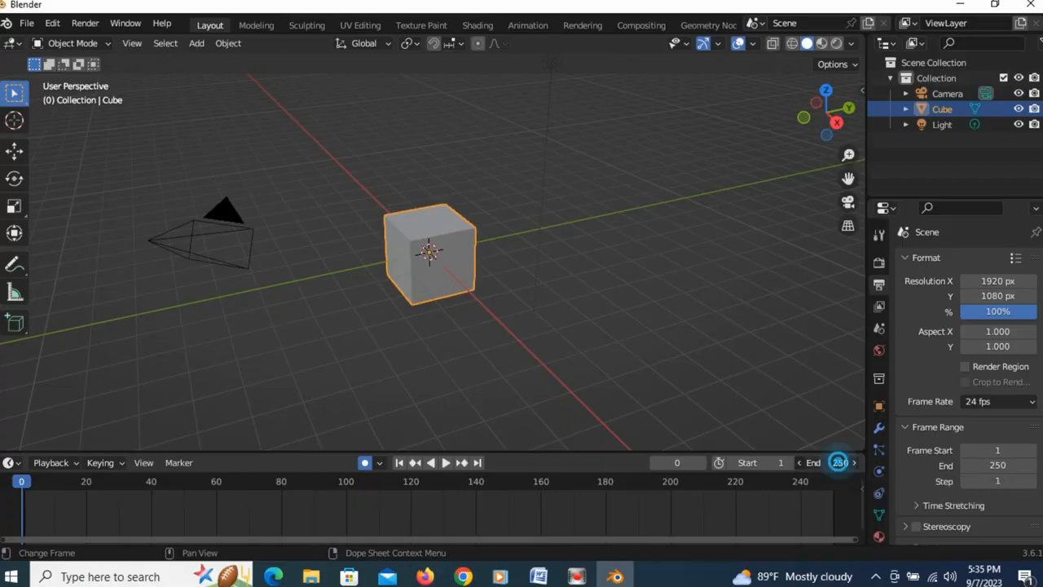
pyautogui.write('240')
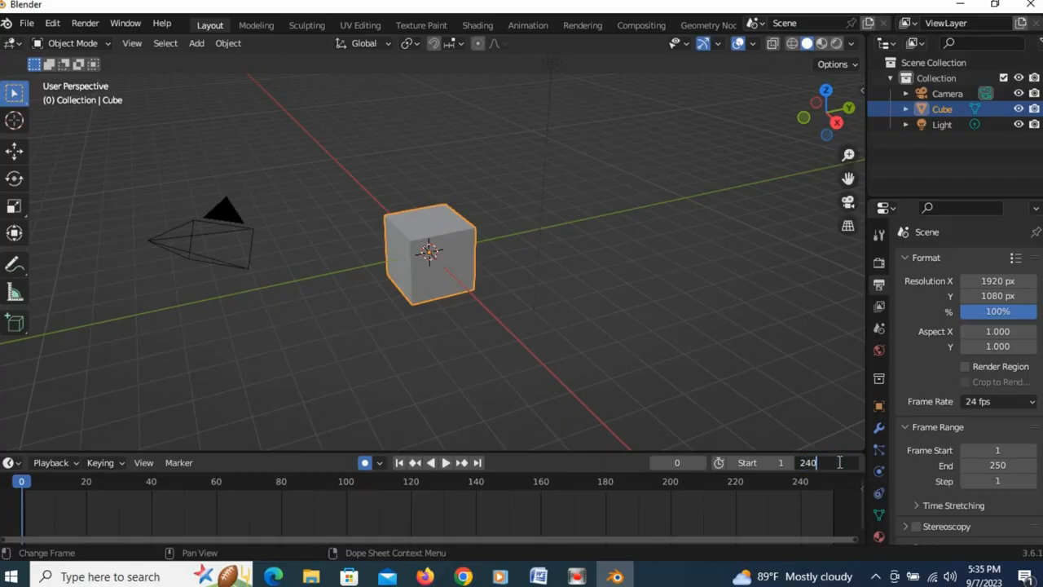
pyautogui.click(791, 386)
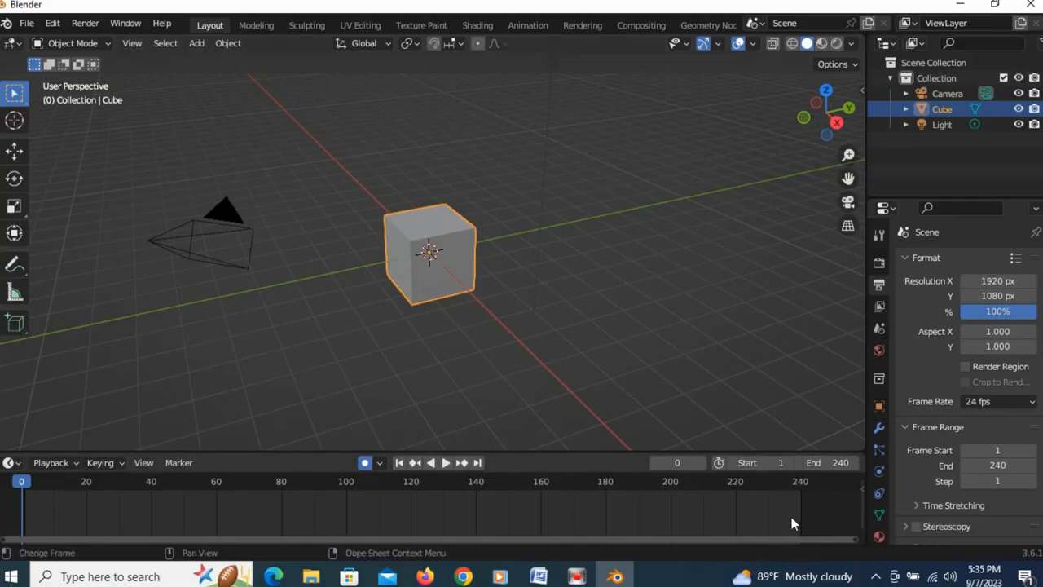
pyautogui.scroll(-1, 791, 521)
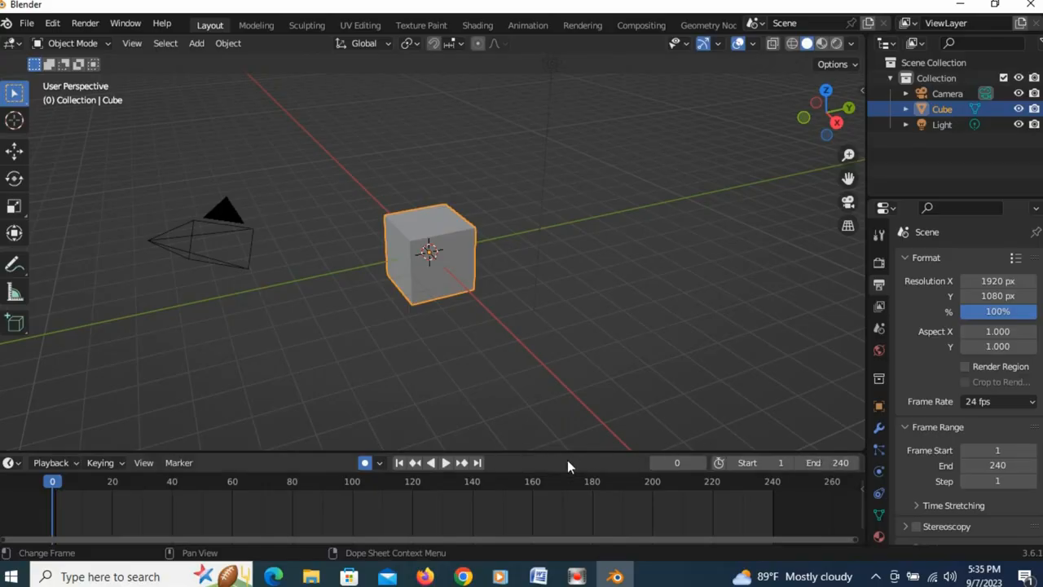
# - Set the start frame of the playback range to 110
pyautogui.click(764, 463)
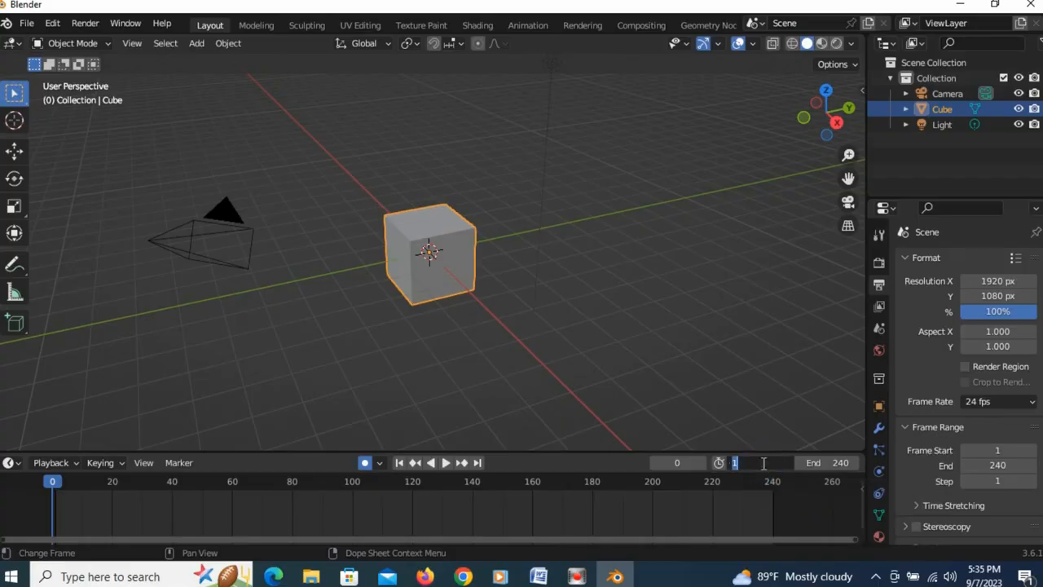
pyautogui.write('110')
pyautogui.press('Return')
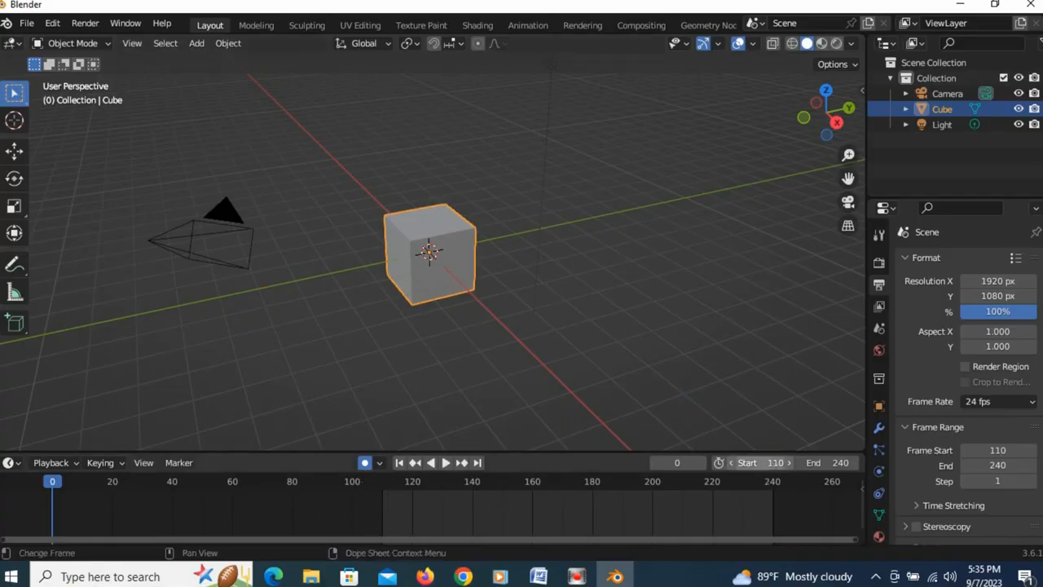
# - Set the start frame of the playback range to 0
pyautogui.click(770, 462)
pyautogui.write('0')
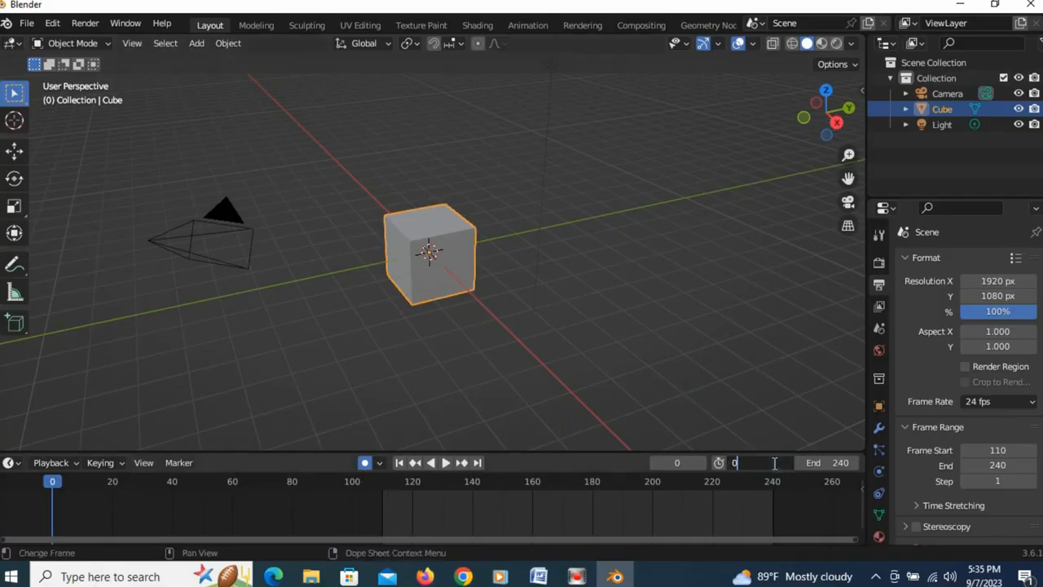
pyautogui.click(743, 386)
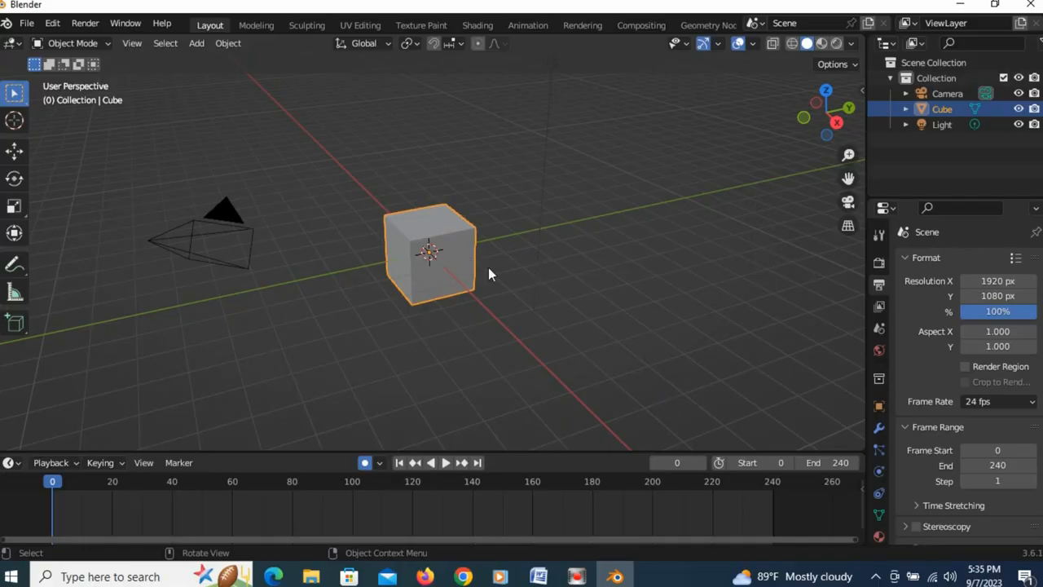
# - Replace the default cube with a UV sphere at the origin and shade it smooth
pyautogui.press('Delete')
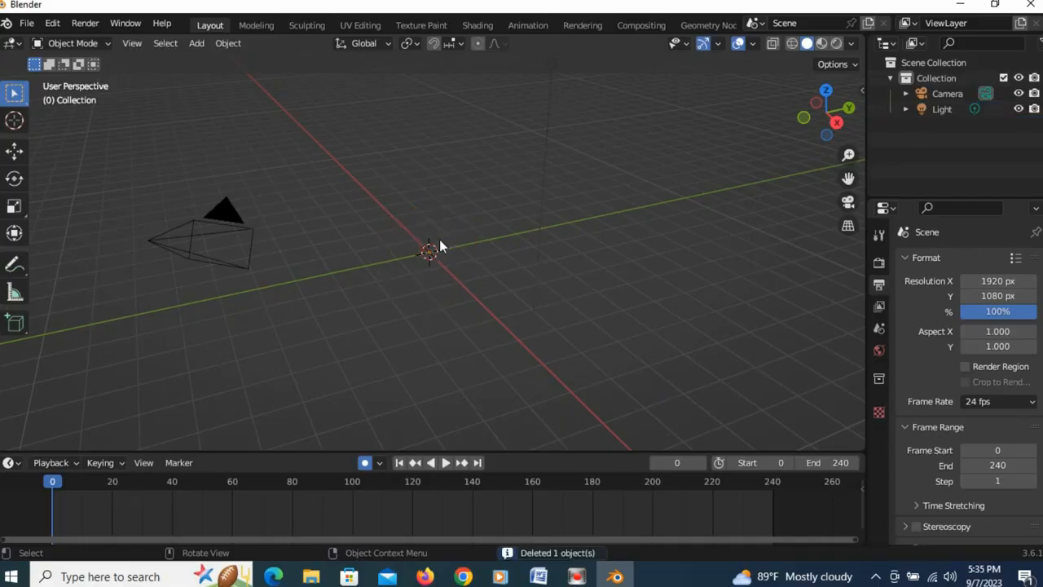
pyautogui.hotkey('shift', 'a')
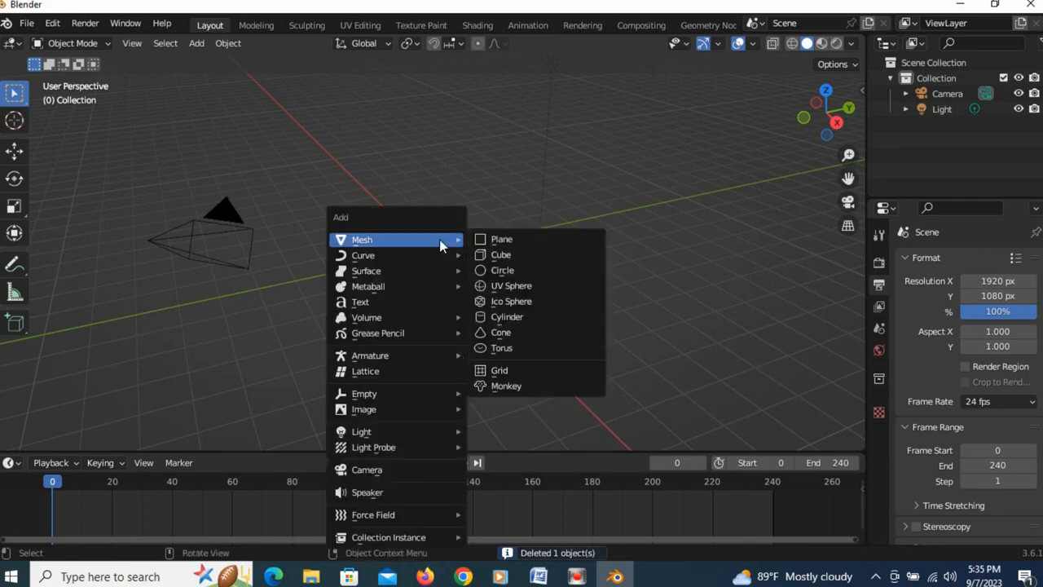
pyautogui.click(547, 285)
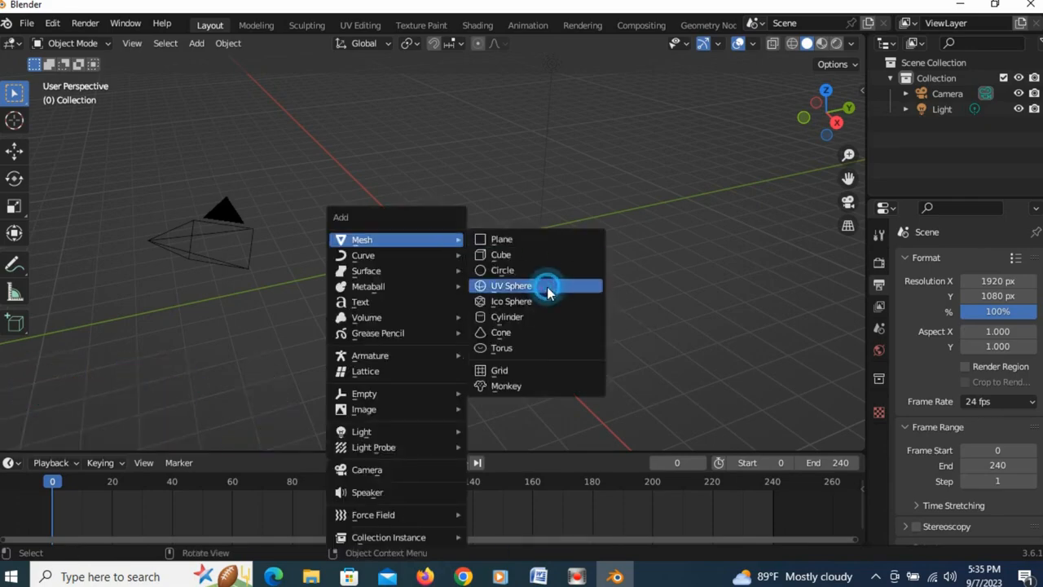
pyautogui.rightClick(429, 249)
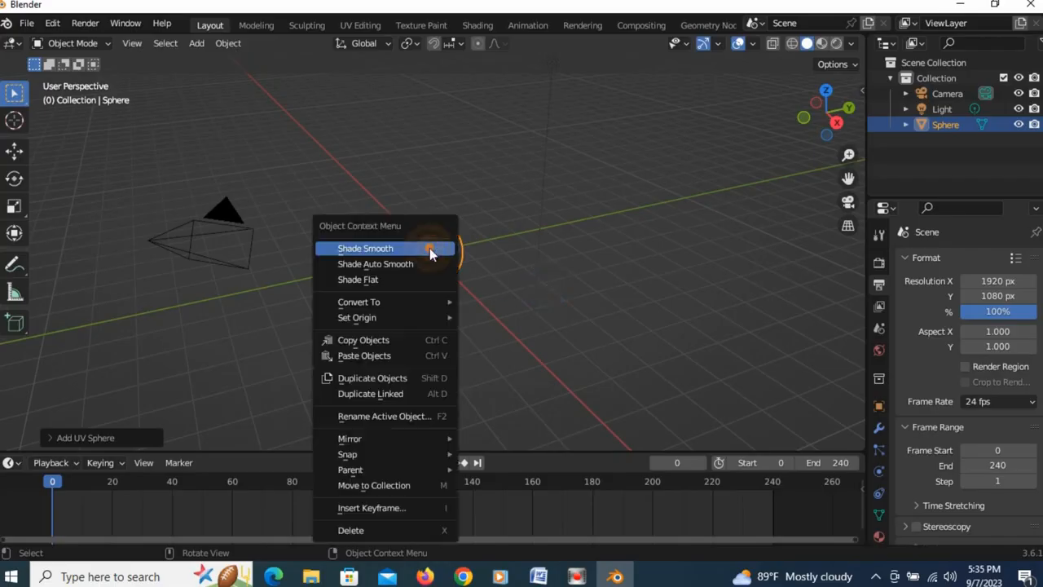
pyautogui.click(412, 250)
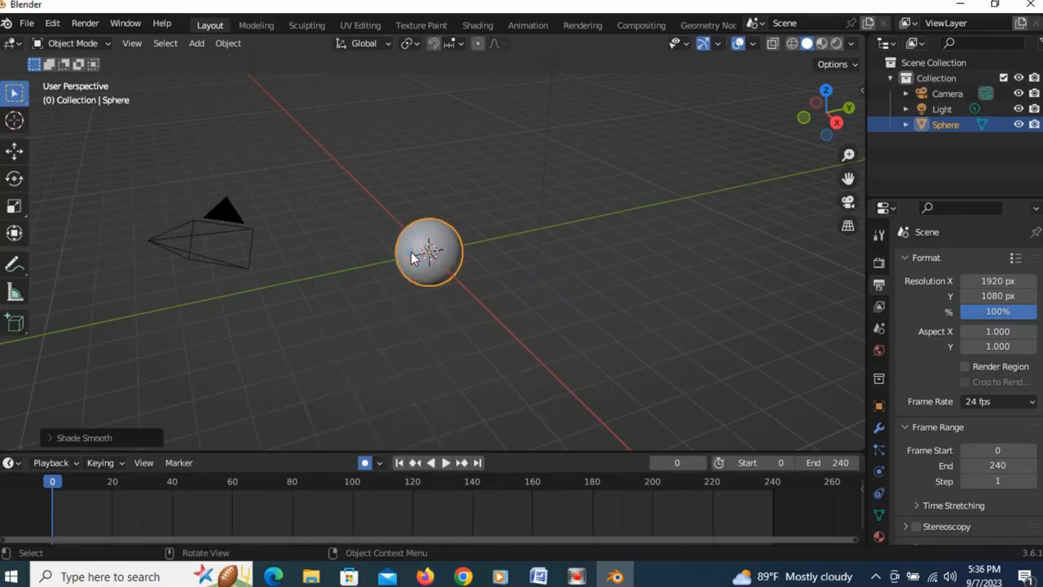
# - At frame 1, raise the sphere above the ground plane along the Z axis to auto-key its position
pyautogui.scroll(4, 484, 275)
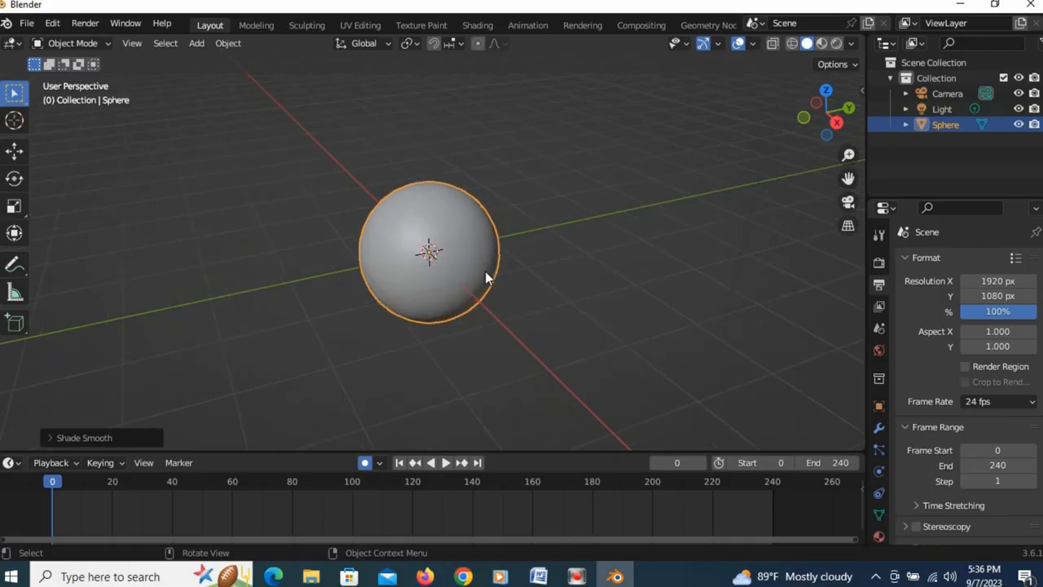
pyautogui.scroll(-1, 485, 276)
pyautogui.scroll(-1, 485, 275)
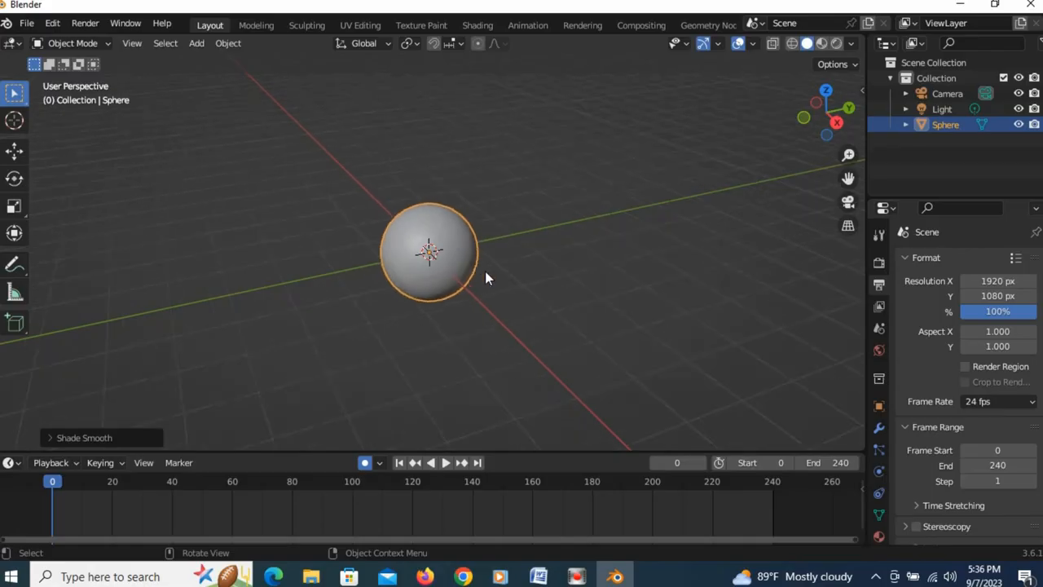
pyautogui.click(53, 483)
pyautogui.press('Right')
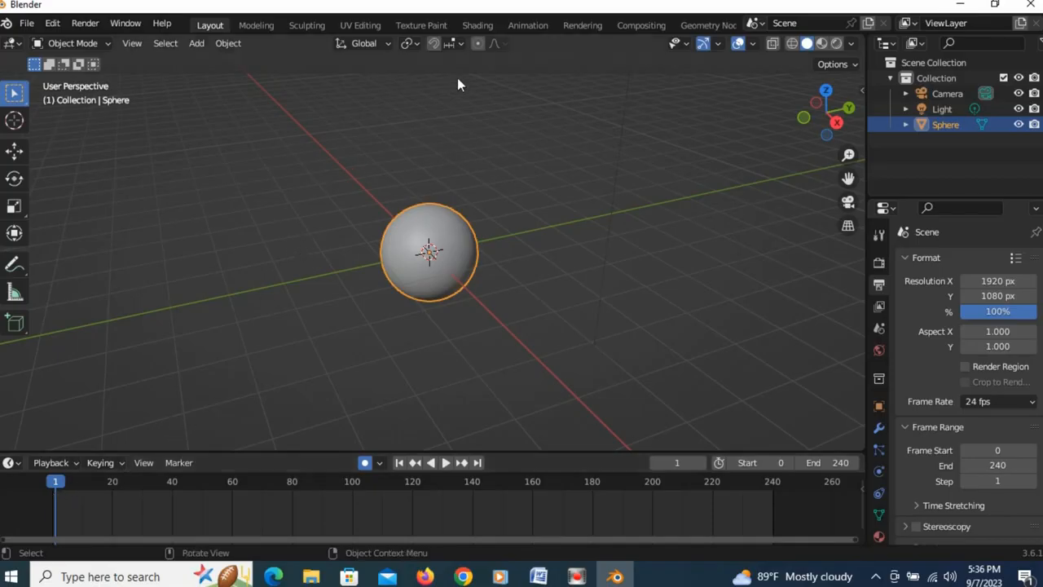
pyautogui.press('g')
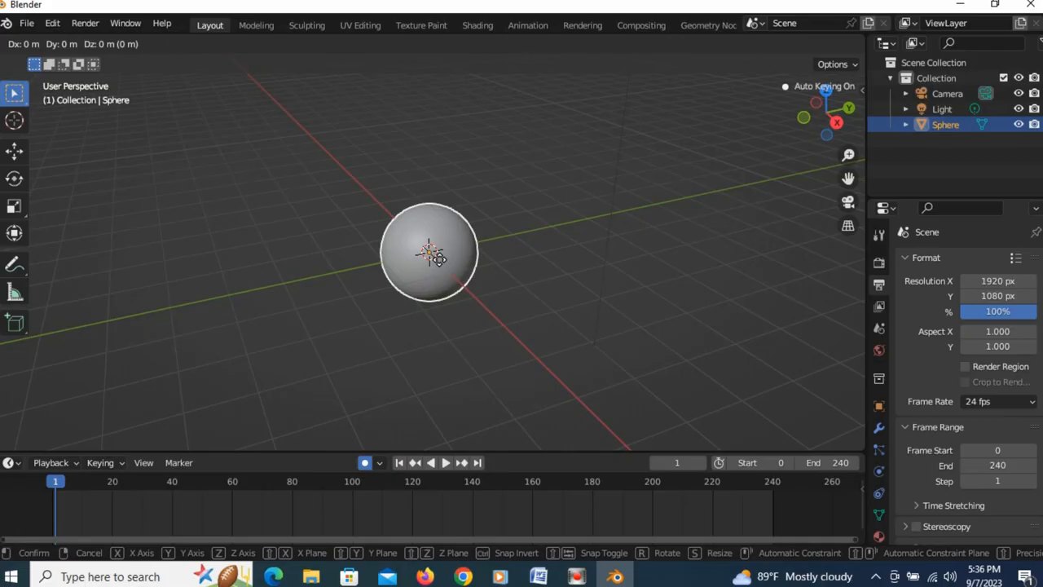
pyautogui.press('z')
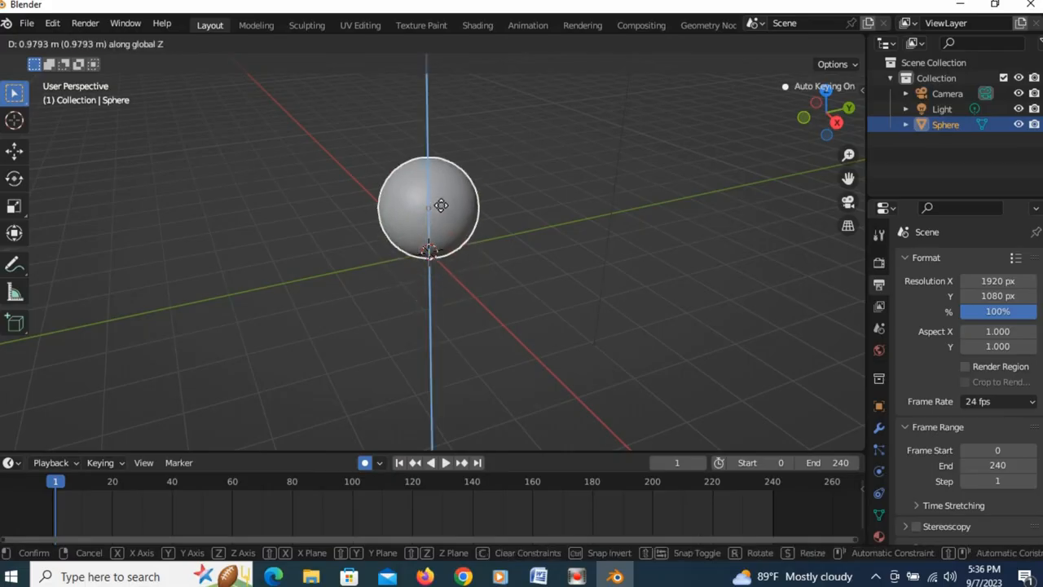
pyautogui.click(441, 180)
# - At frame 20, raise the sphere about 4 m along the Z axis to auto-key its higher position
pyautogui.scroll(-4, 441, 180)
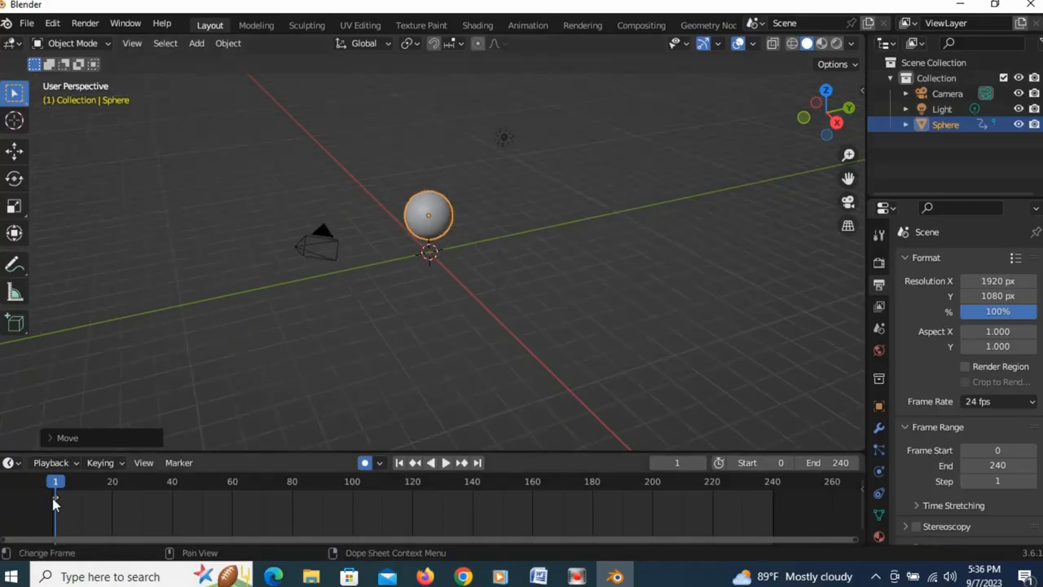
pyautogui.click(112, 486)
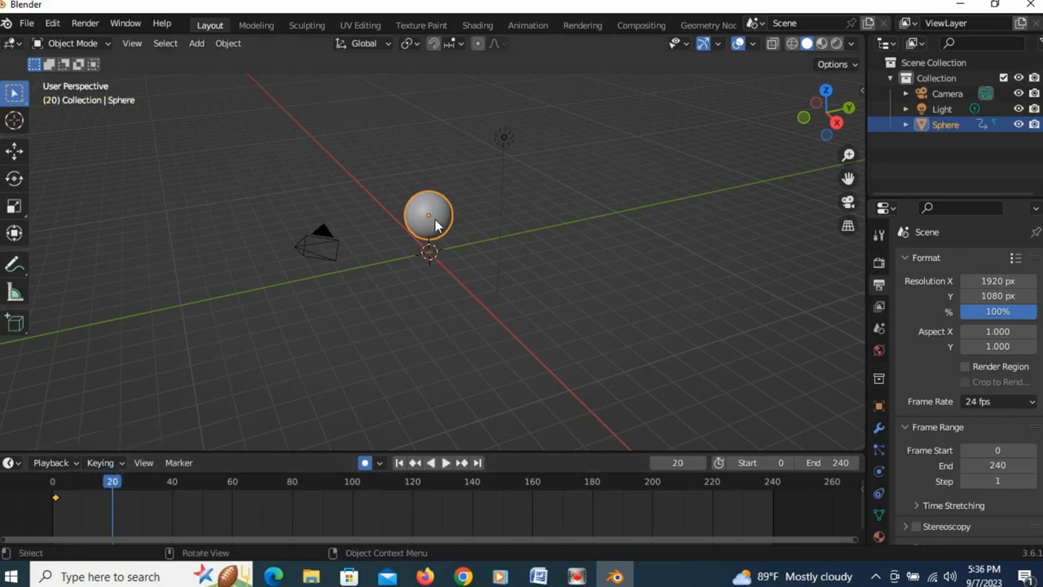
pyautogui.press('g')
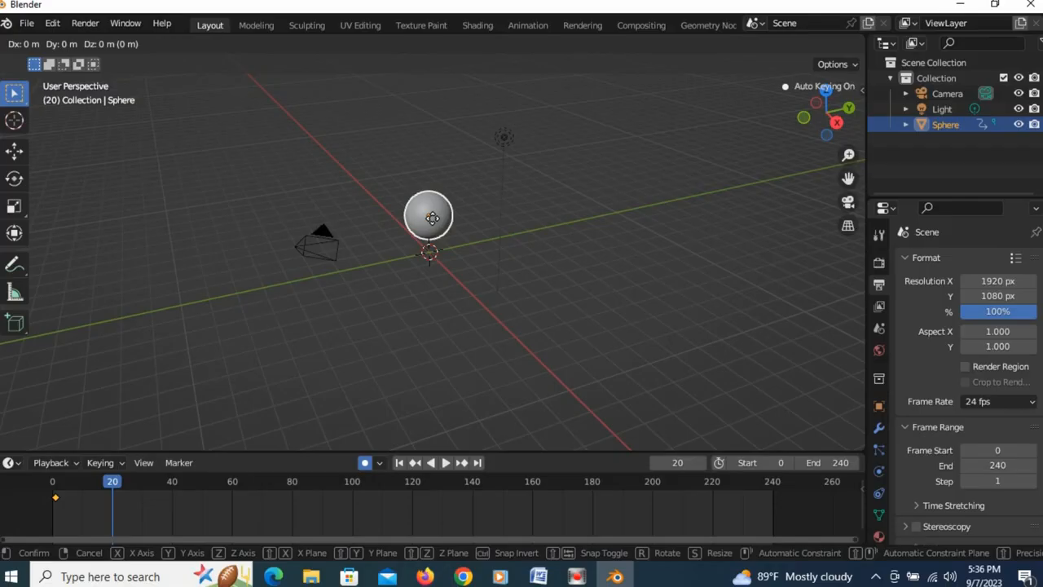
pyautogui.press('z')
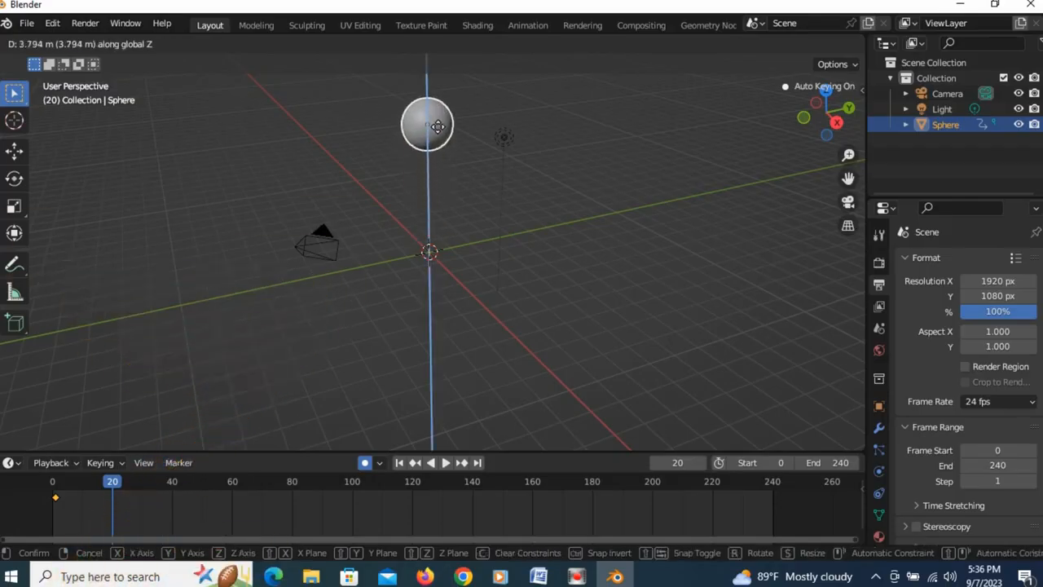
pyautogui.click(438, 124)
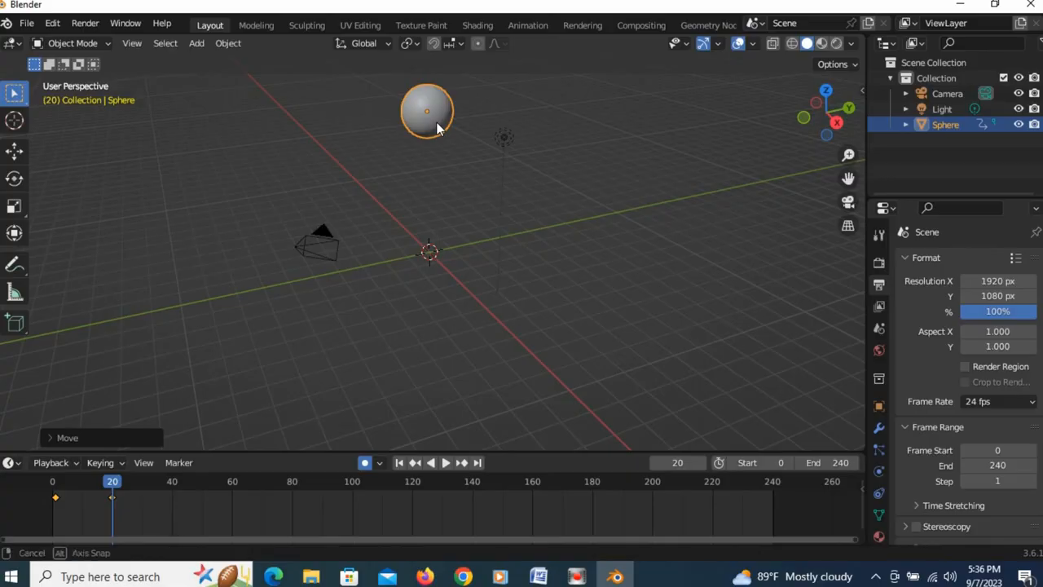
# - At frame 40, lower the sphere about 4.5 m along the Z axis to auto-key its position just above the origin
pyautogui.moveTo(437, 125); pyautogui.dragTo(464, 215, button='middle')
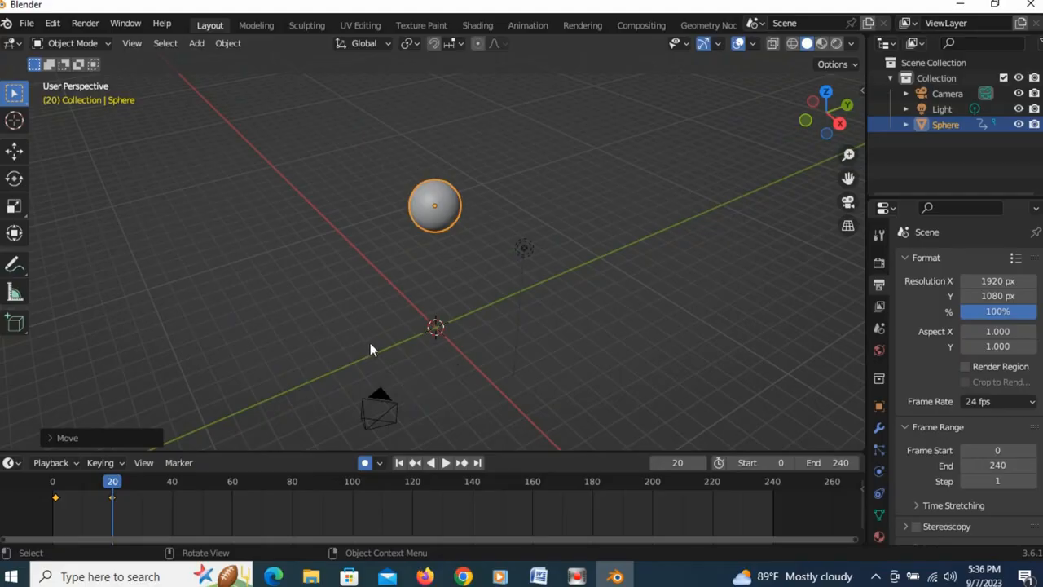
pyautogui.click(174, 482)
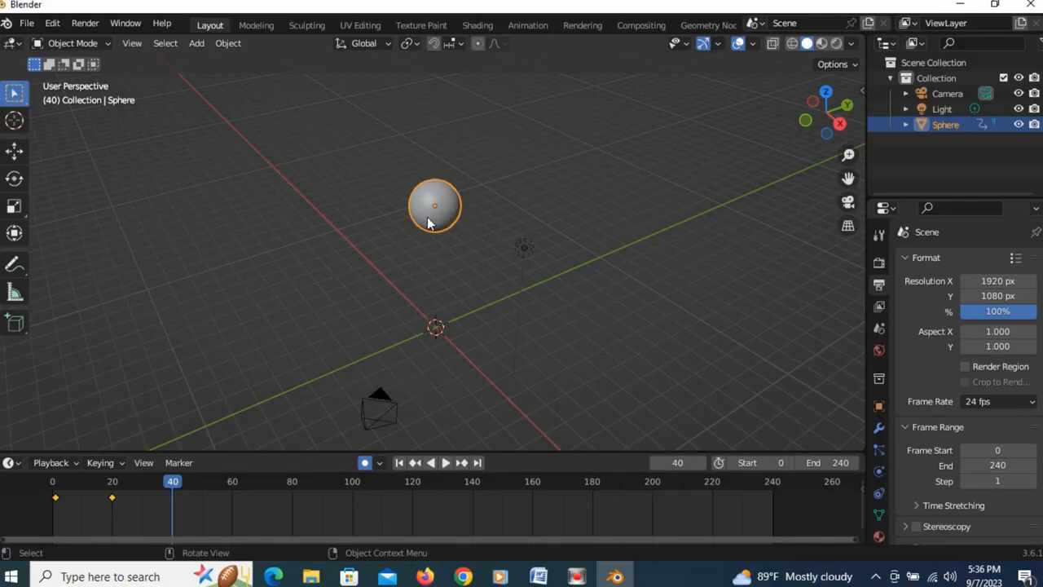
pyautogui.press('g')
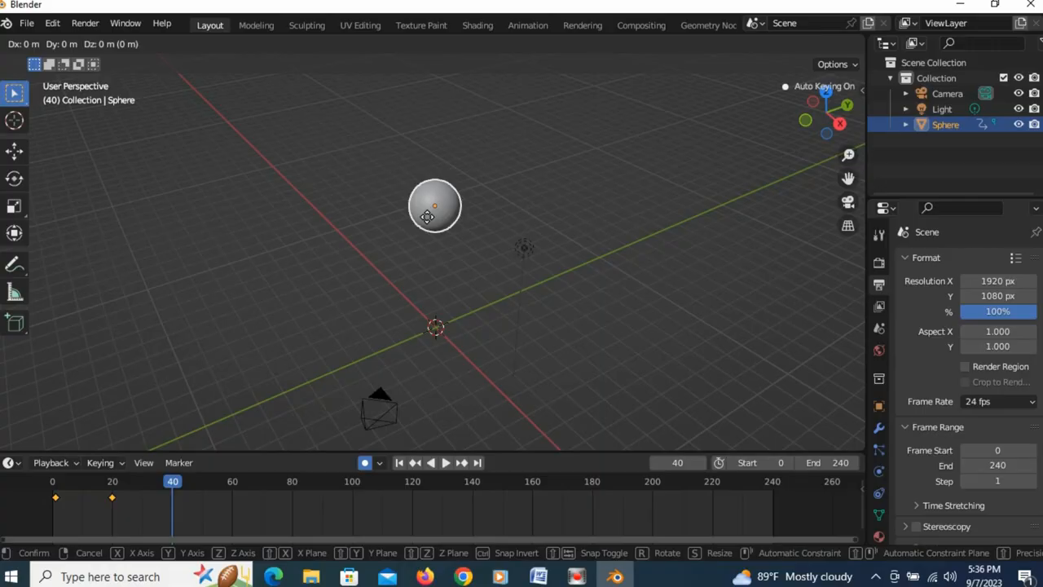
pyautogui.press('z')
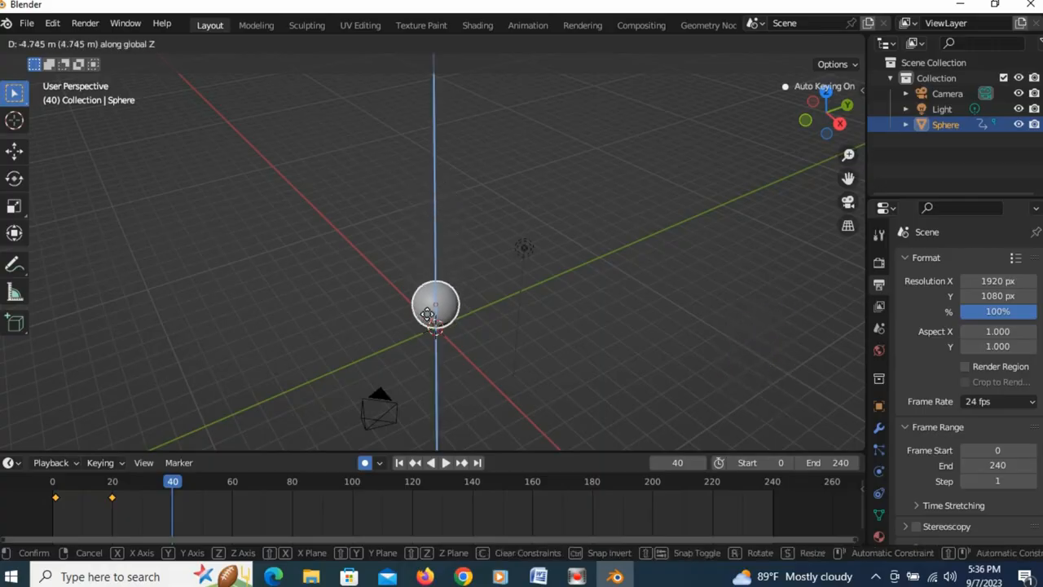
pyautogui.click(430, 316)
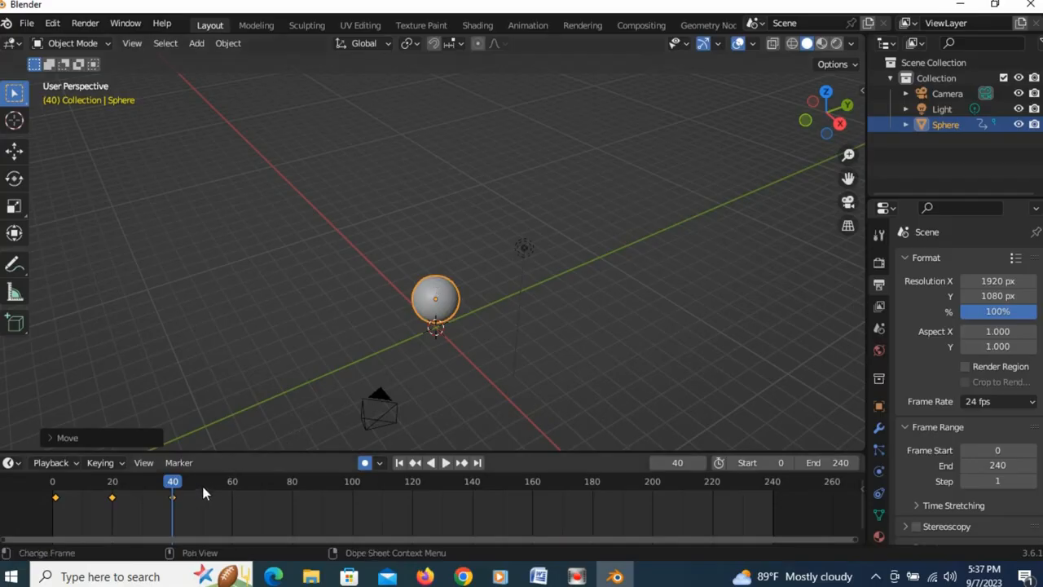
# - At frame 60, raise the sphere along the Z axis to about half its frame 20 height to auto-key its position
pyautogui.click(234, 483)
pyautogui.hotkey('ctrl', 'shift', 'space')
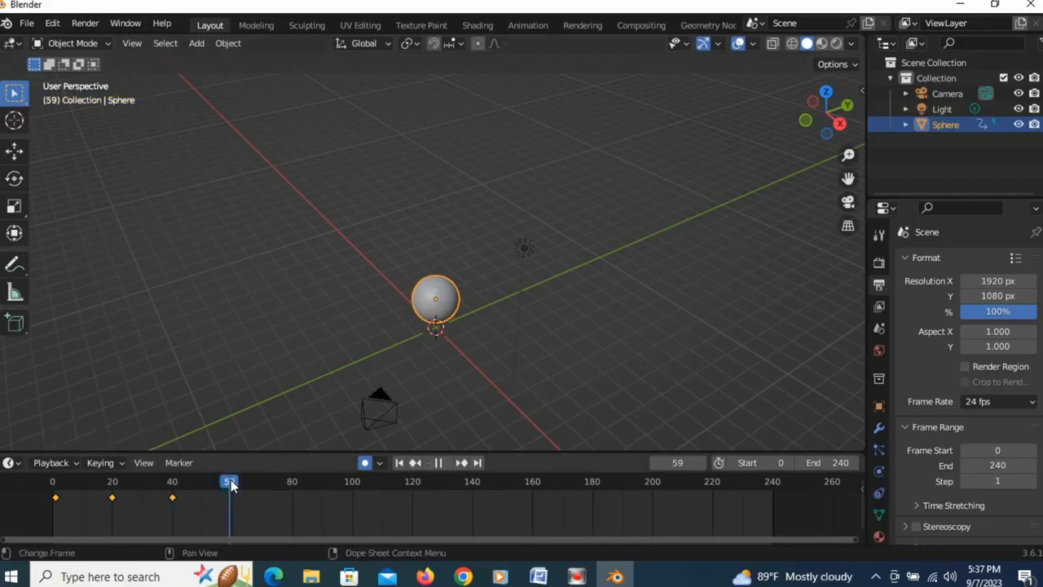
pyautogui.moveTo(232, 482); pyautogui.dragTo(233, 481)
pyautogui.press('g')
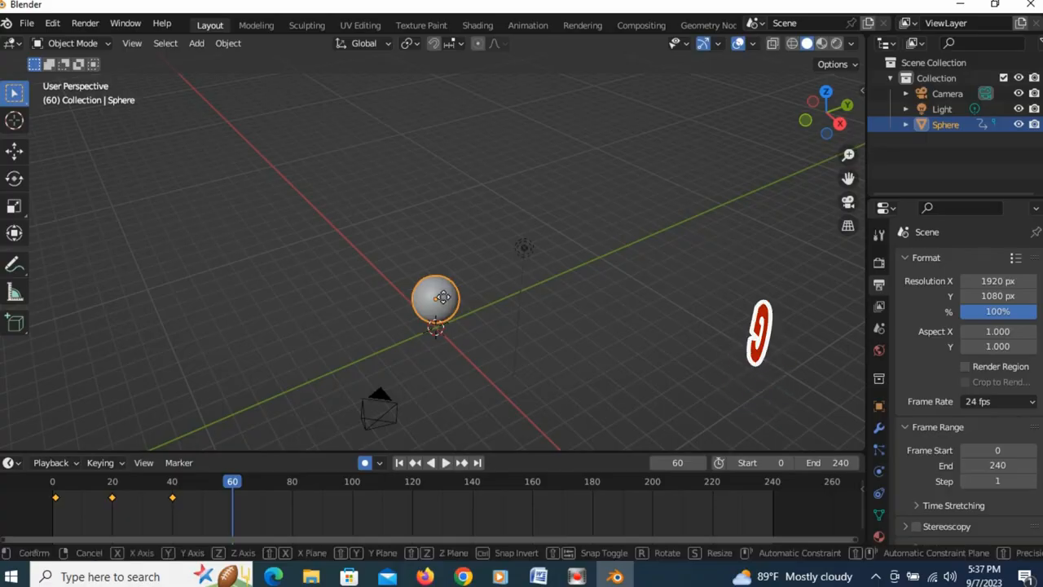
pyautogui.press('z')
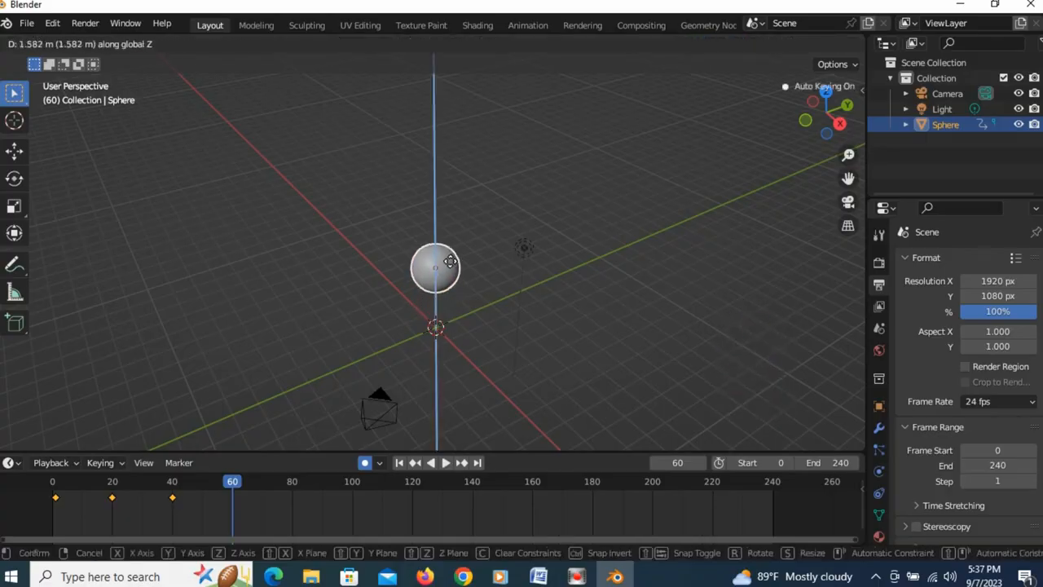
pyautogui.click(454, 254)
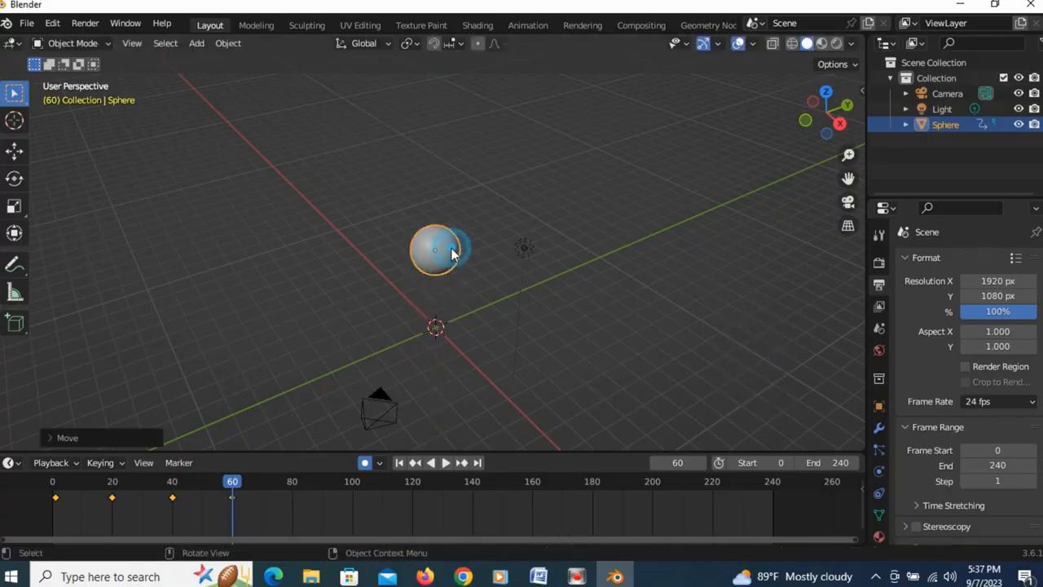
# - Duplicate the sphere's frame 40 keyframe to frame 80
pyautogui.click(292, 483)
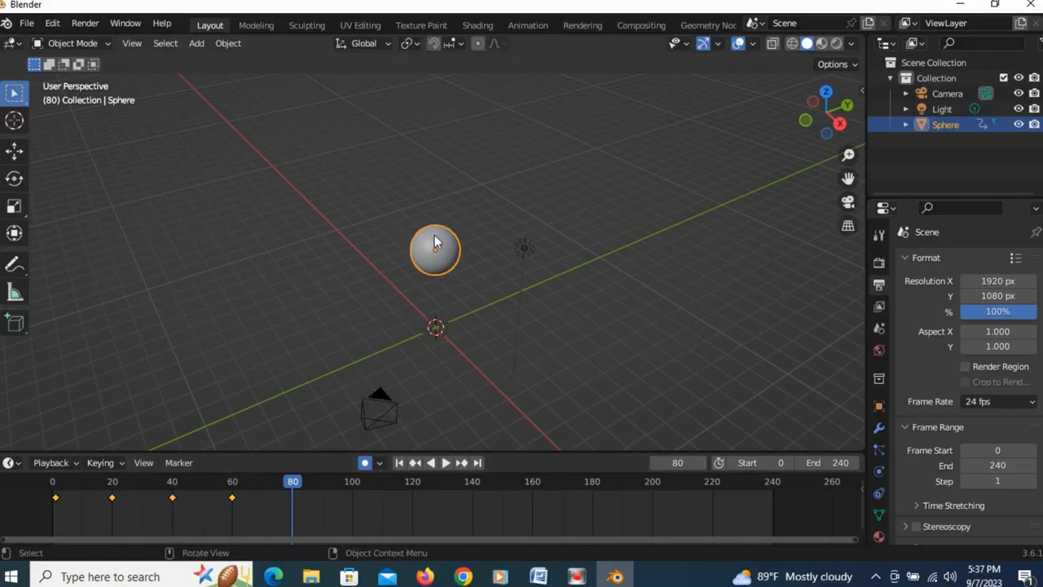
pyautogui.click(172, 500)
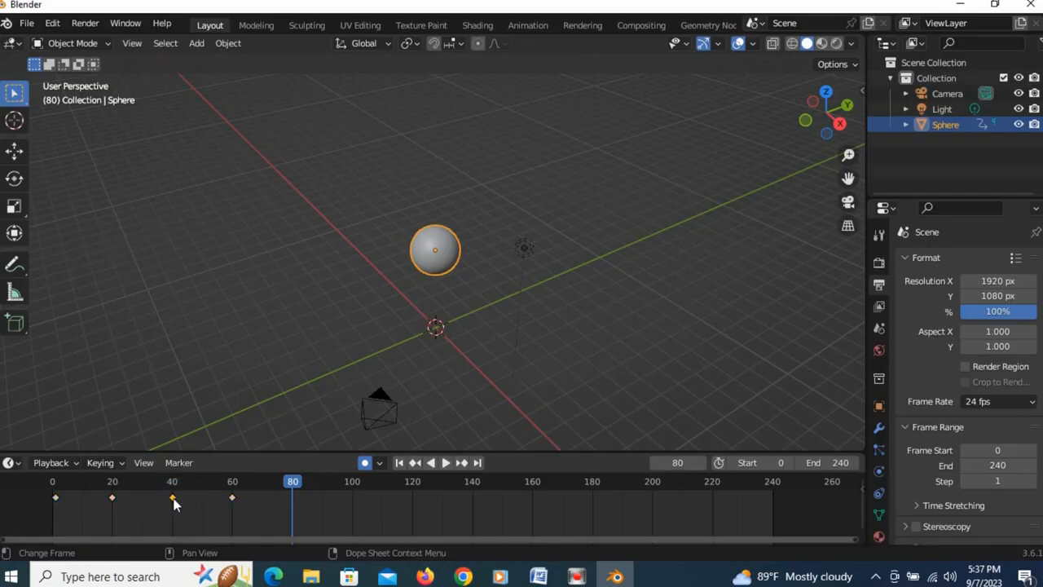
pyautogui.click(172, 499)
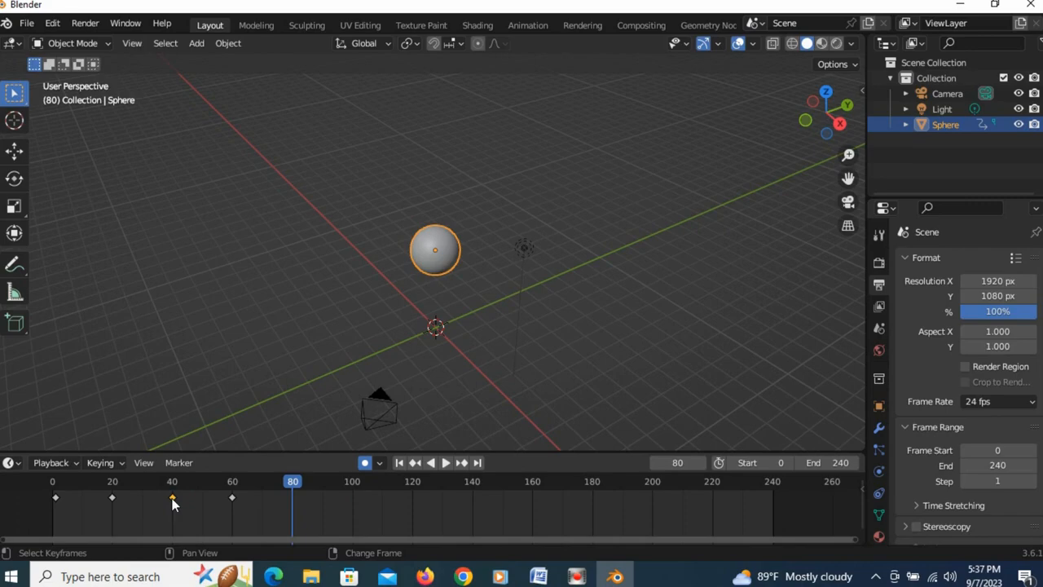
pyautogui.hotkey('shift', 'd')
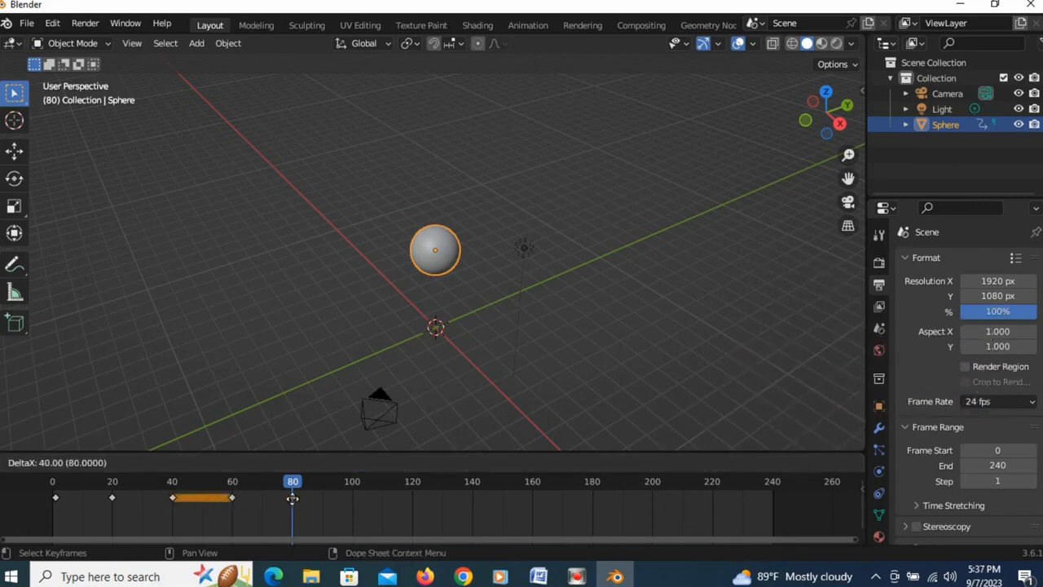
pyautogui.click(292, 499)
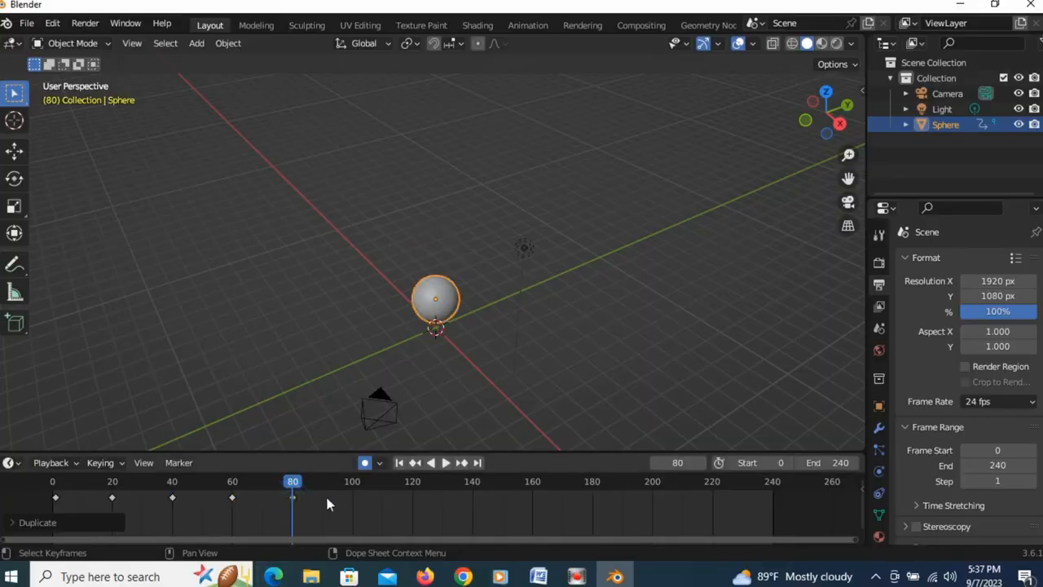
pyautogui.click(173, 498)
pyautogui.rightClick(173, 499)
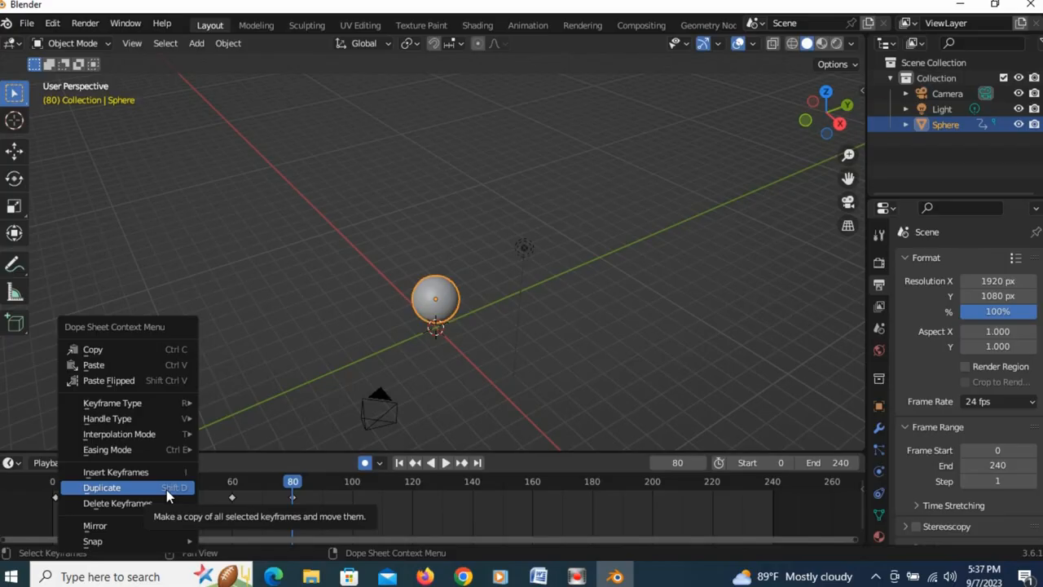
# - At frame 90, lower the sphere about 1 m along the Z axis to auto-key its position near the ground plane
pyautogui.click(322, 481)
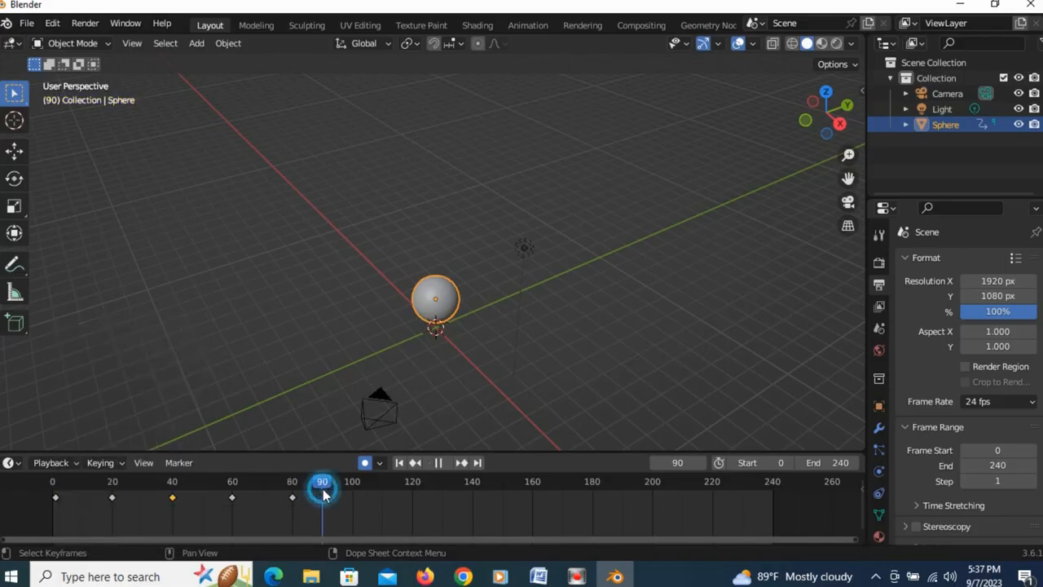
pyautogui.press('g')
pyautogui.press('z')
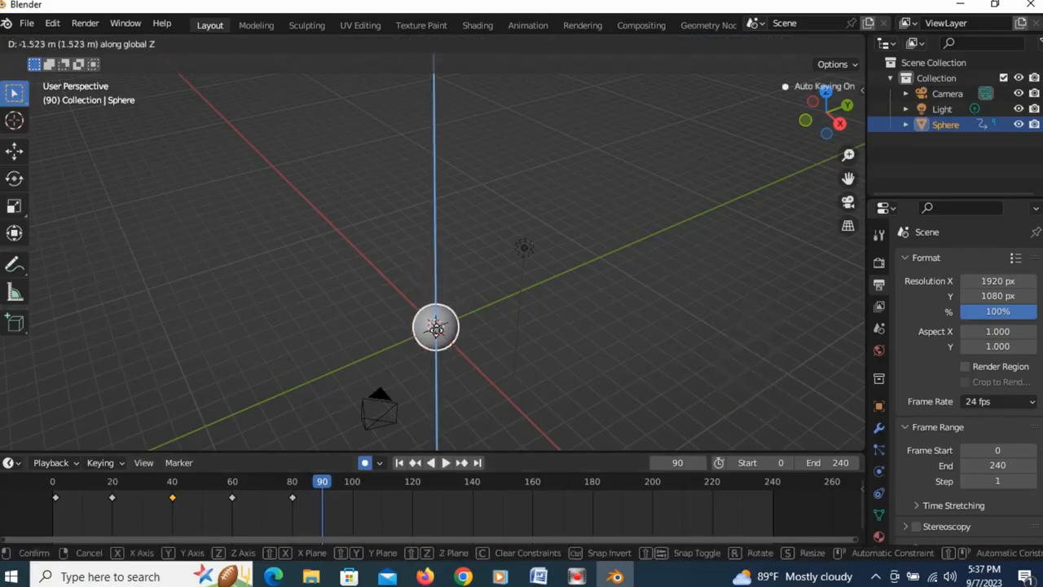
pyautogui.click(438, 319)
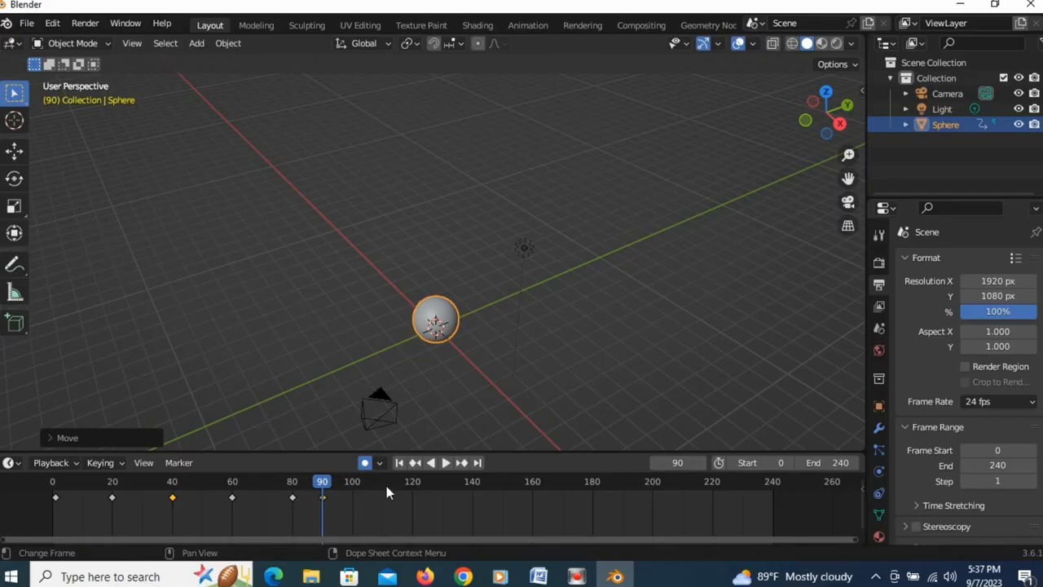
# - At frame 110, move the sphere far along the negative X axis to auto-key its position
pyautogui.moveTo(386, 486); pyautogui.dragTo(383, 486)
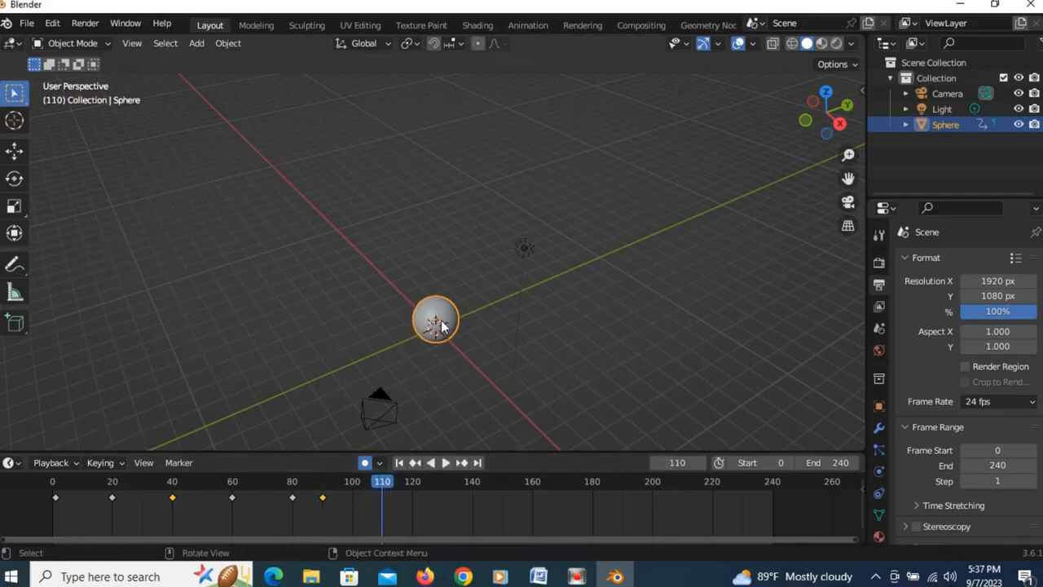
pyautogui.press('g')
pyautogui.press('x')
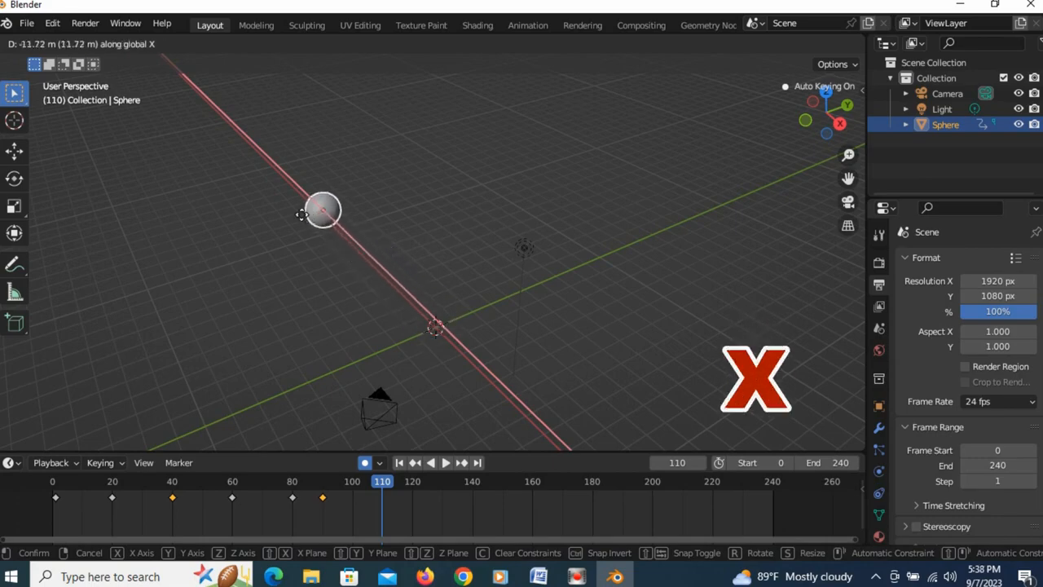
pyautogui.click(298, 209)
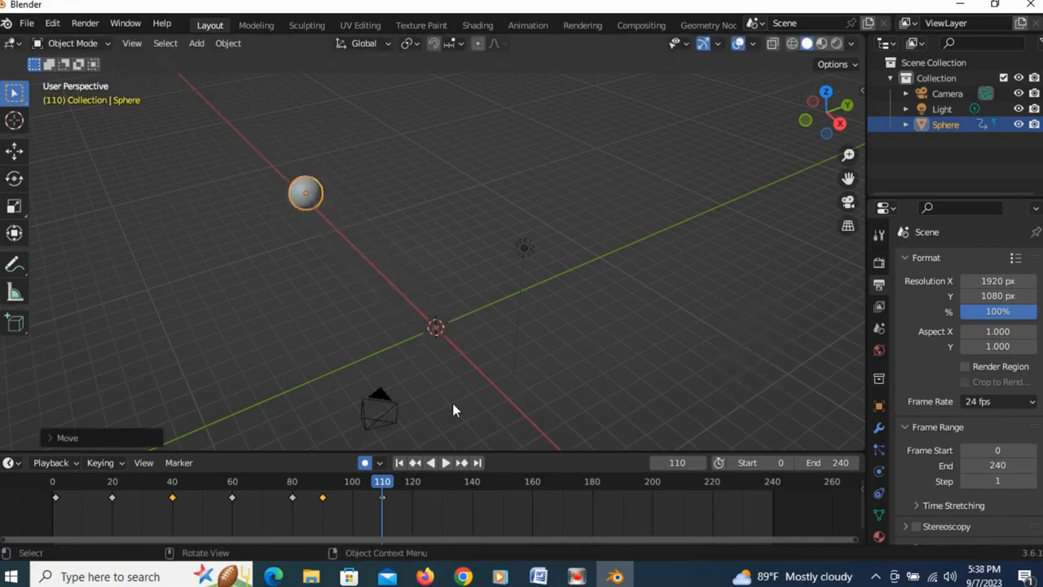
# - At frame 140, move the sphere back along the X axis to the origin to auto-key its position
pyautogui.click(475, 482)
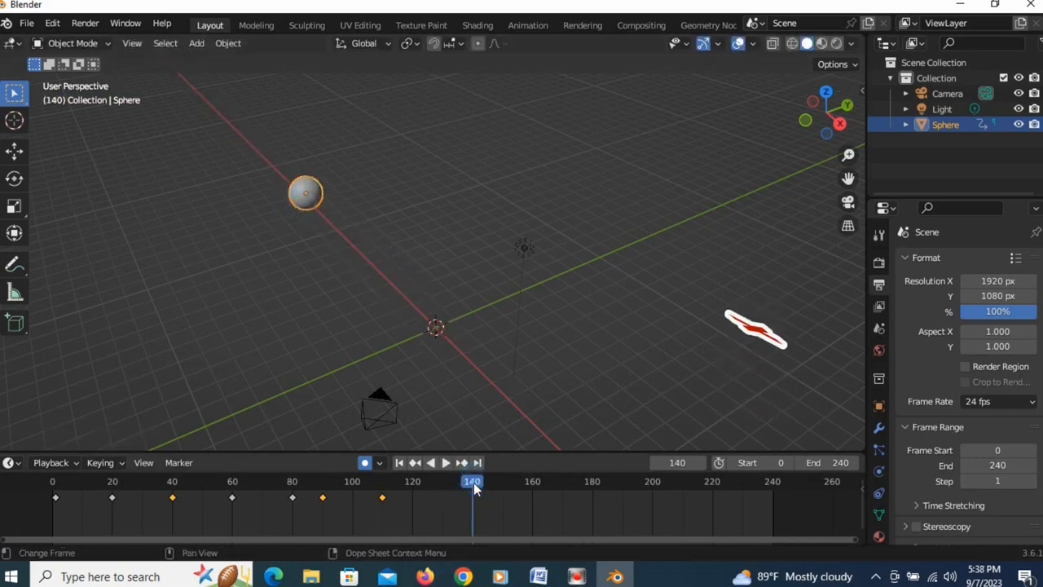
pyautogui.press('g')
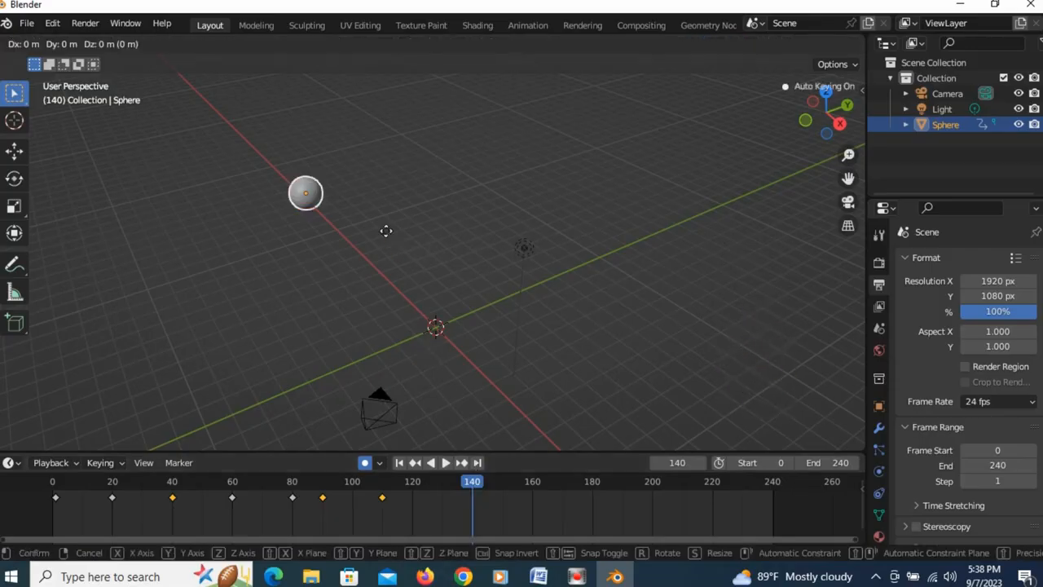
pyautogui.press('x')
pyautogui.click(507, 361)
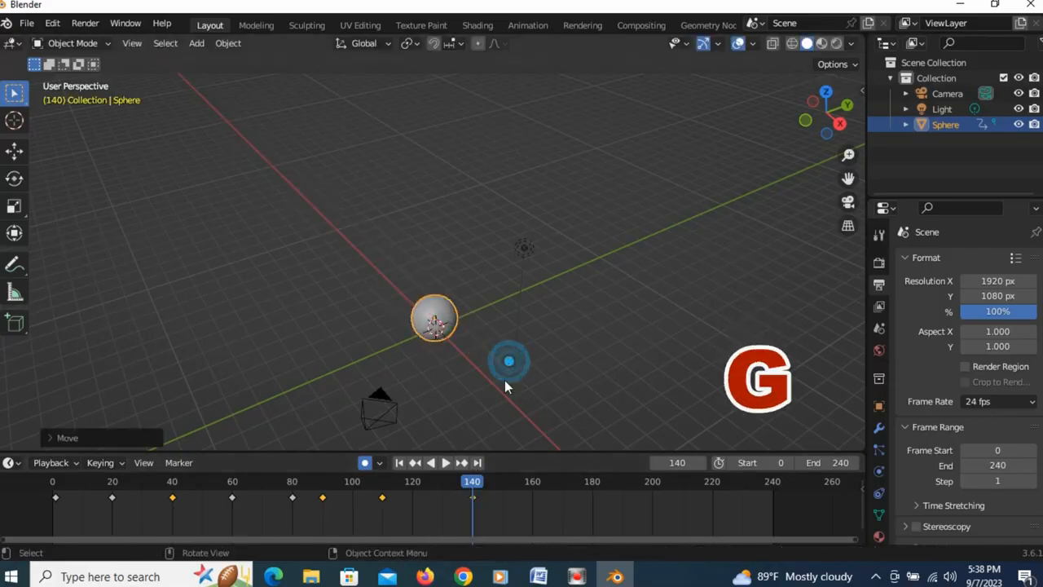
# - At frame 170, move the sphere far along the positive Y axis to auto-key its position
pyautogui.click(563, 483)
pyautogui.press('space')
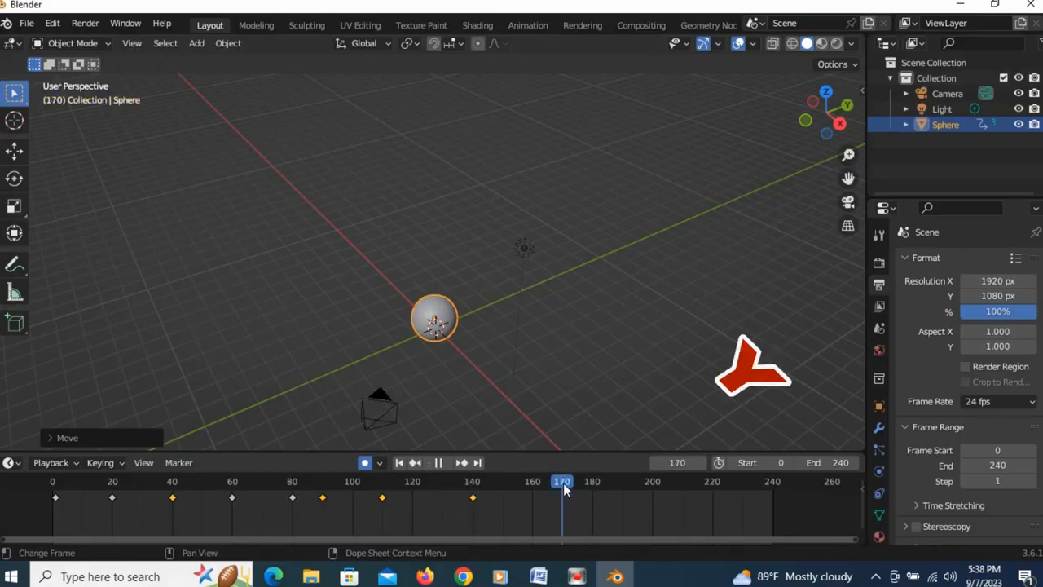
pyautogui.press('space')
pyautogui.press('g')
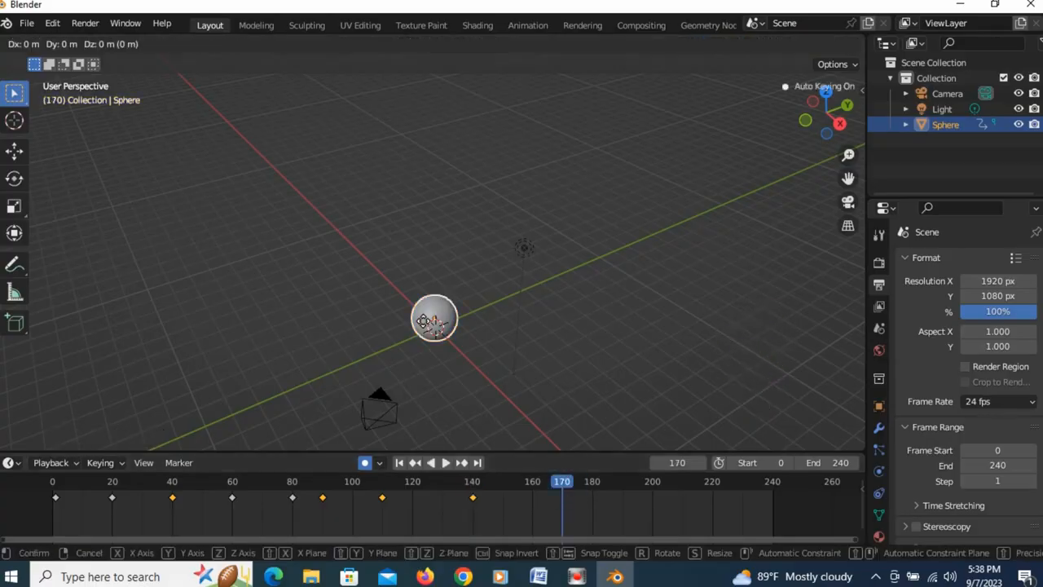
pyautogui.press('y')
pyautogui.click(636, 253)
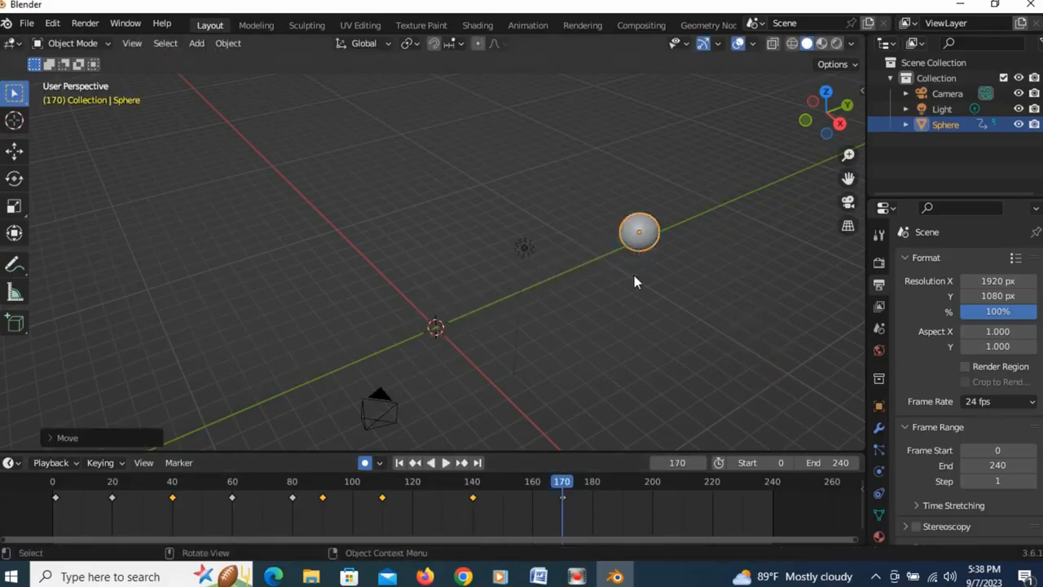
# - At frame 200, move the sphere about 18 m in the negative Y direction, past the origin, to auto-key its position
pyautogui.click(651, 484)
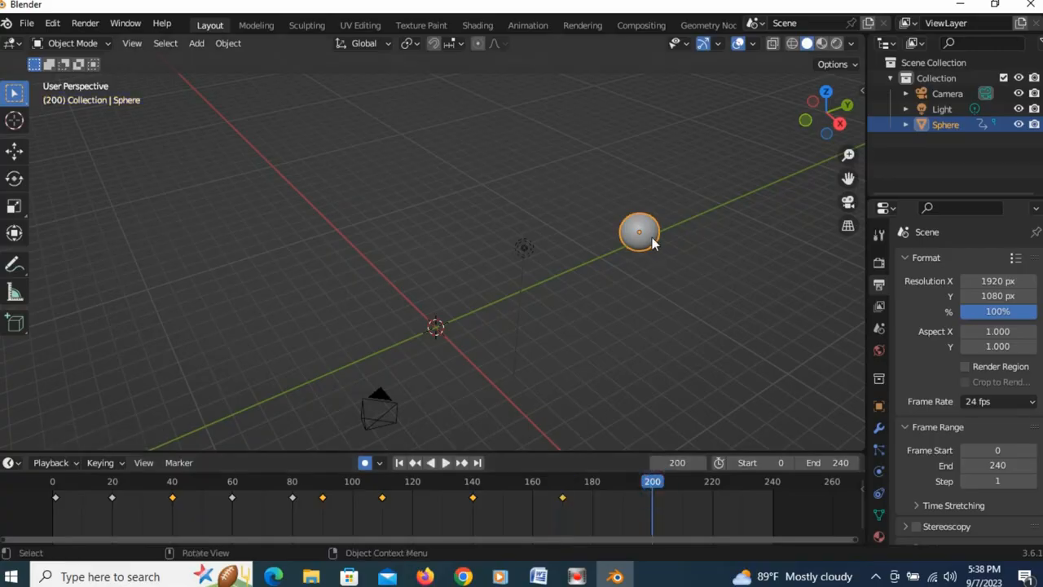
pyautogui.press('g')
pyautogui.press('y')
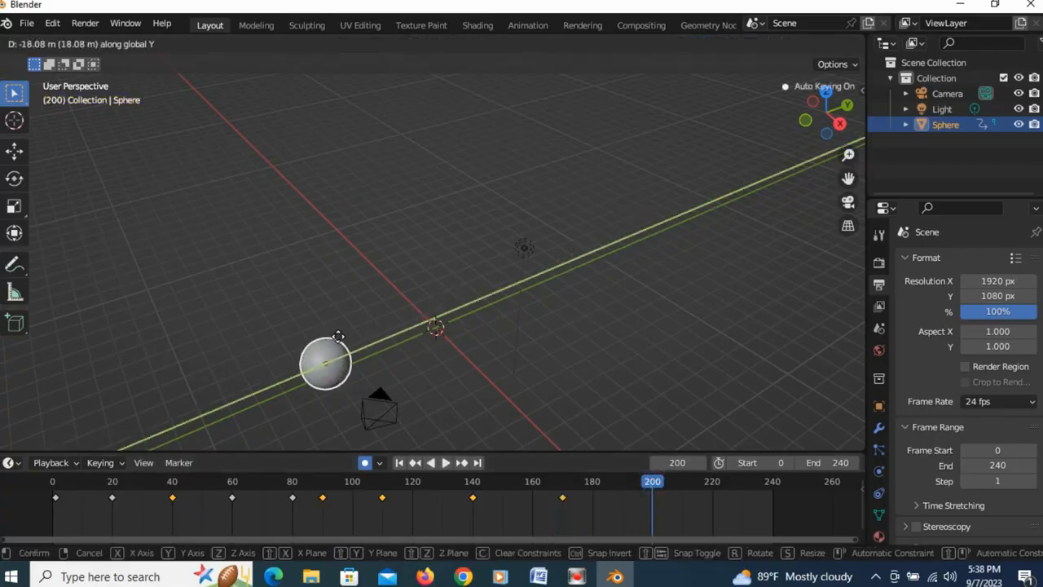
pyautogui.click(338, 341)
# - At frame 220, move the sphere along the Y axis to the positive side of the origin to auto-key its position
pyautogui.click(712, 484)
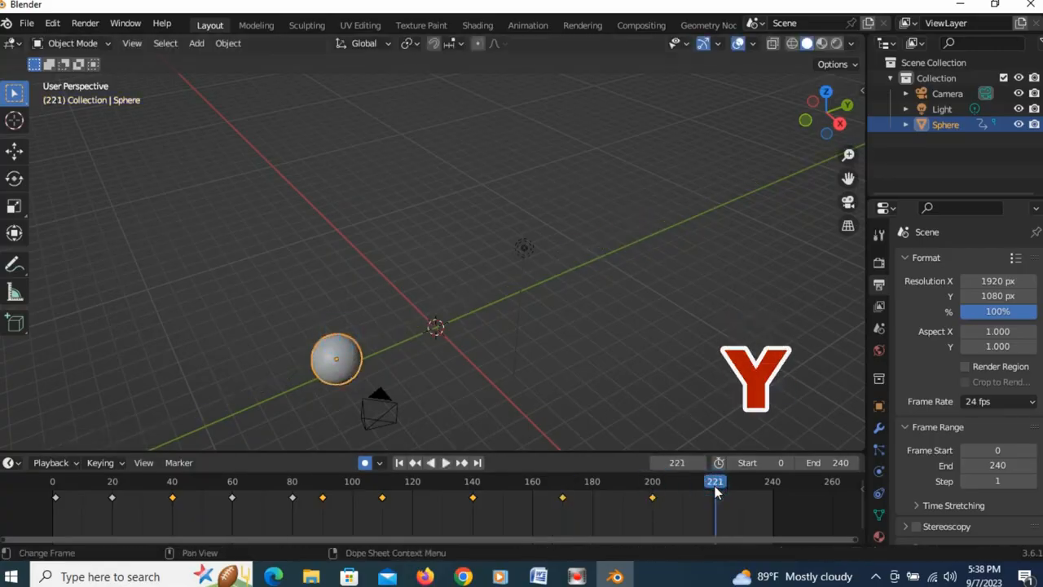
pyautogui.press('g')
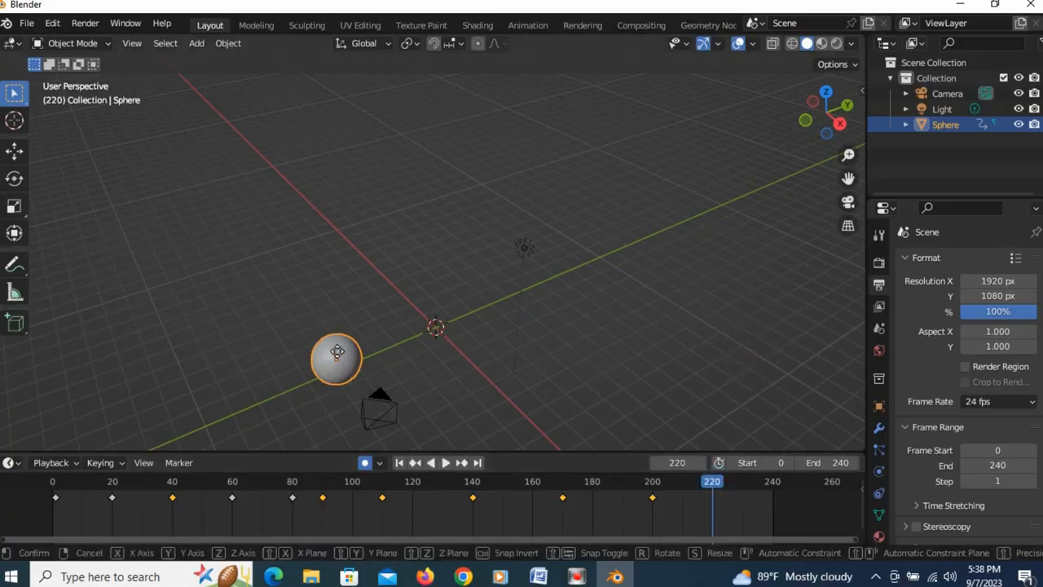
pyautogui.press('y')
pyautogui.click(602, 277)
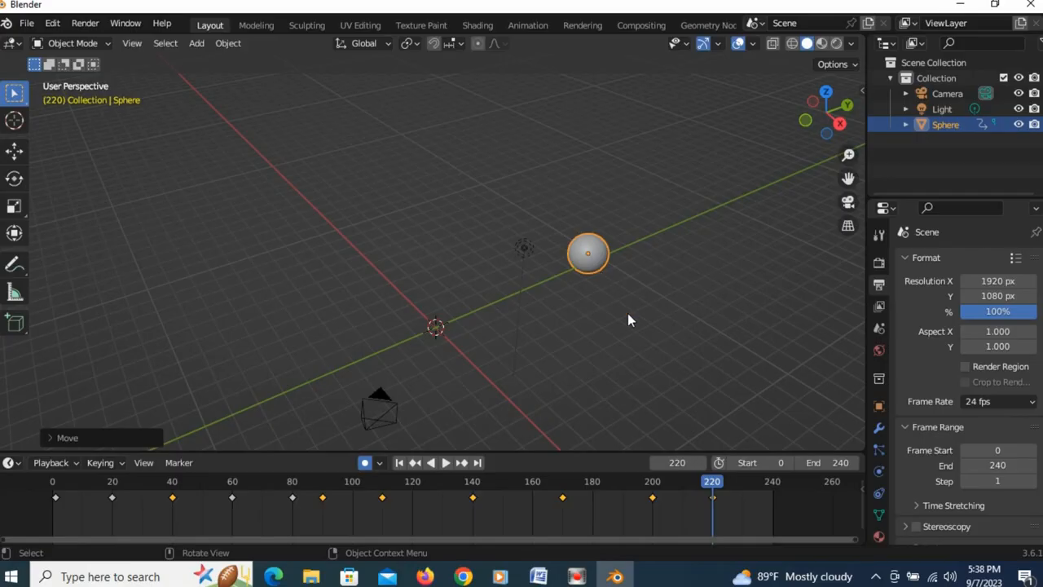
# - At frame 240, move the sphere back along the Y axis close to the origin to auto-key its final position
pyautogui.click(772, 493)
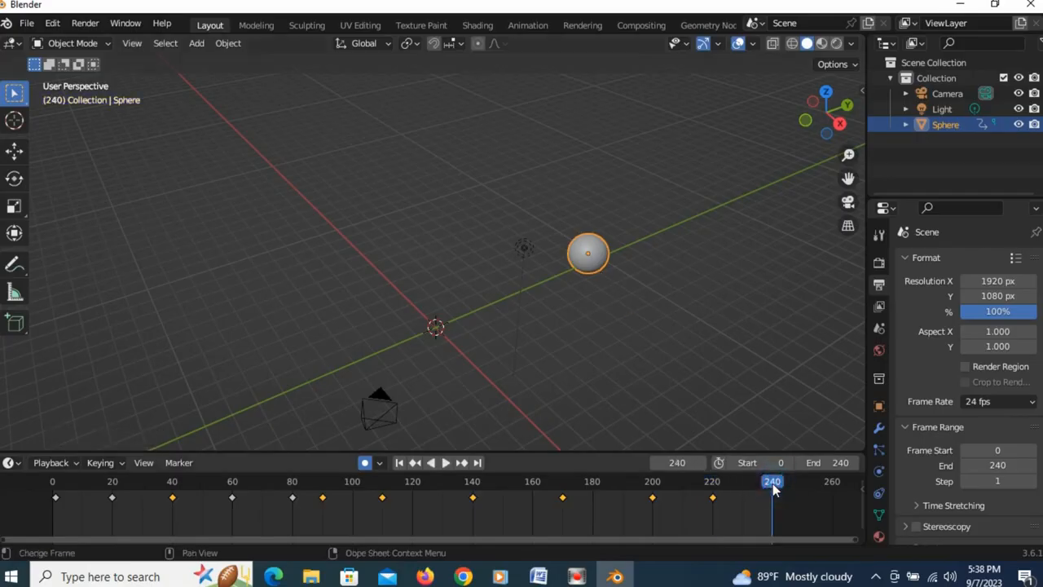
pyautogui.press('g')
pyautogui.press('y')
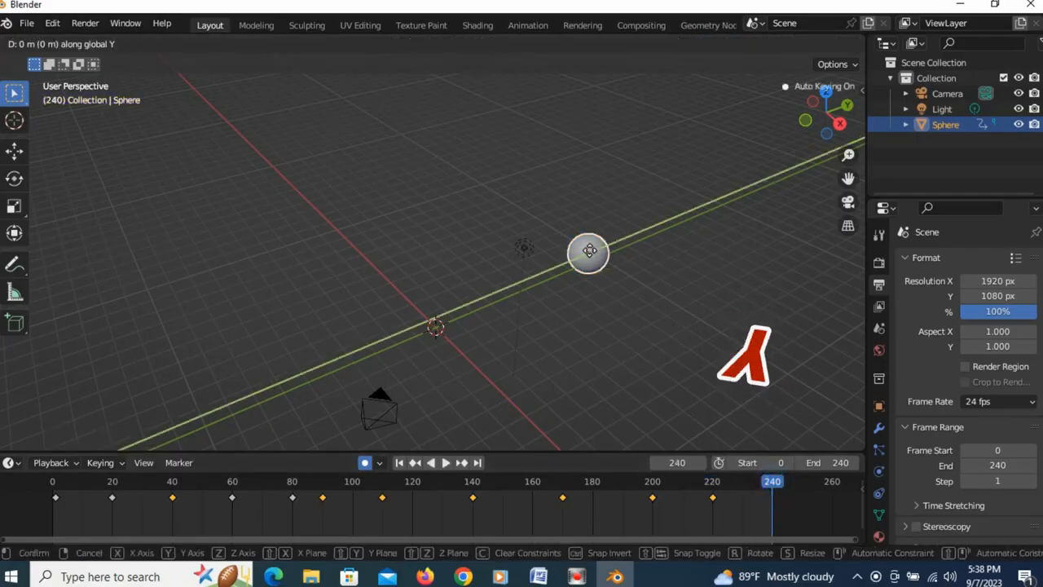
pyautogui.click(439, 301)
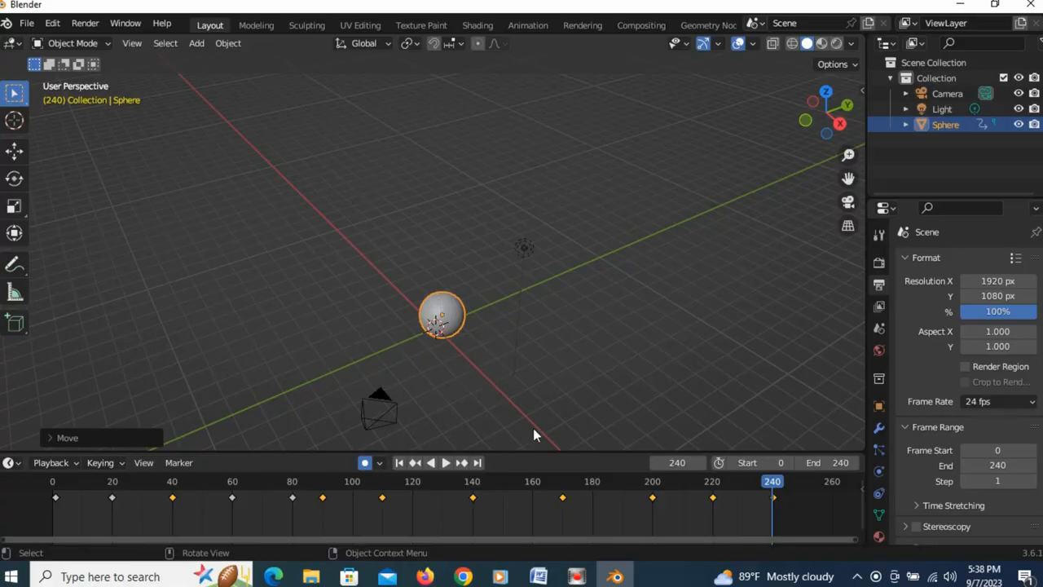
# - Play back the sphere animation in the perspective view and pause it to check the keyed movement
pyautogui.click(446, 463)
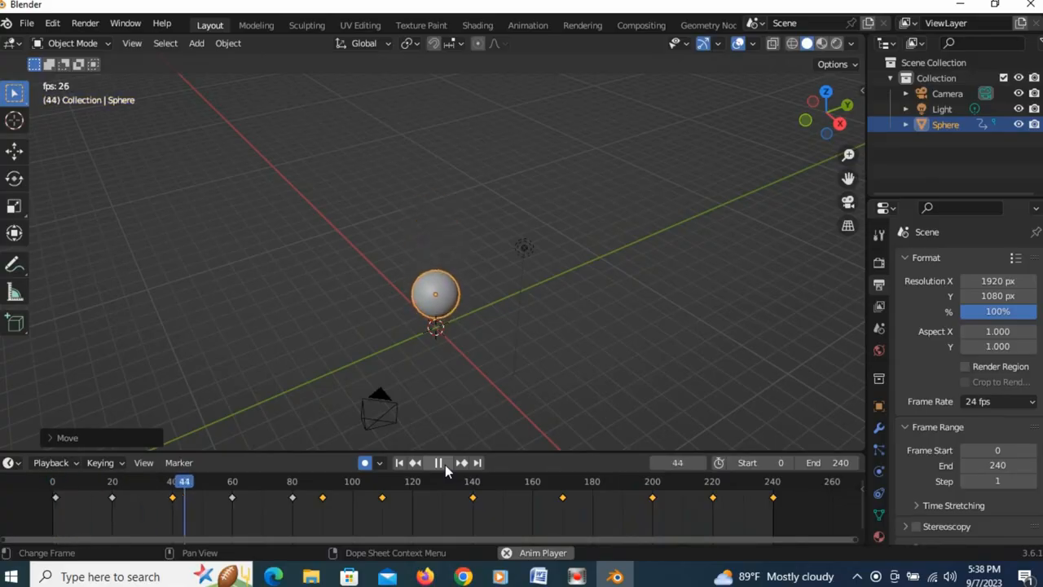
pyautogui.click(439, 463)
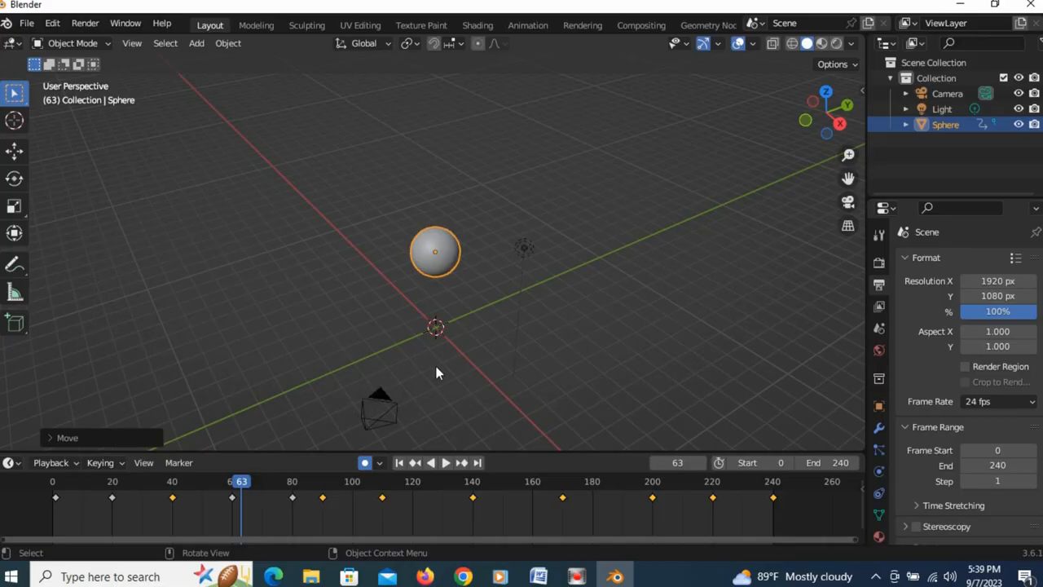
pyautogui.moveTo(448, 393); pyautogui.dragTo(417, 310, button='middle')
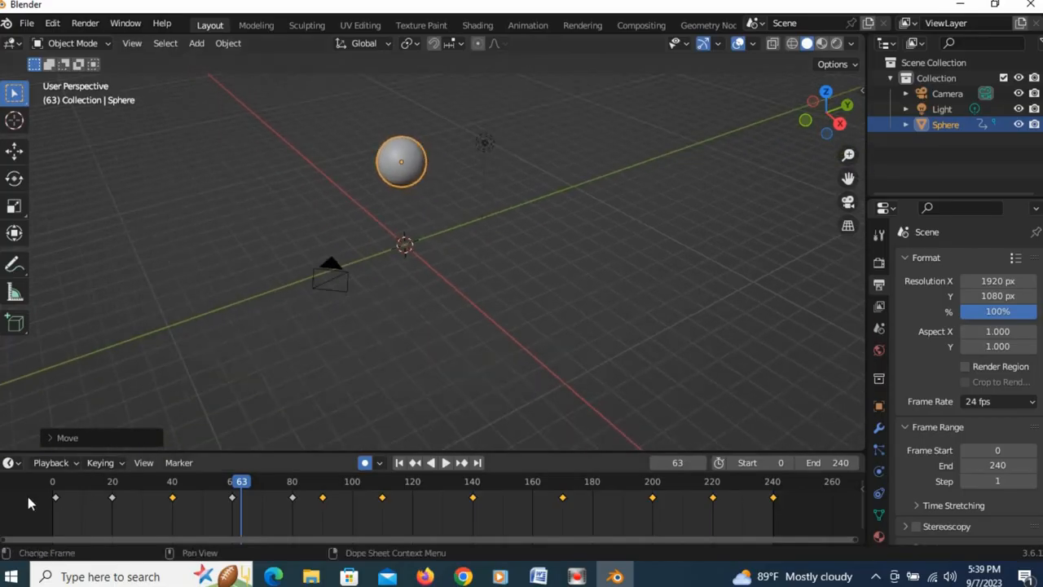
# - Play the animation from frame 0 through the camera view, pause it, and return to the perspective view
pyautogui.click(52, 482)
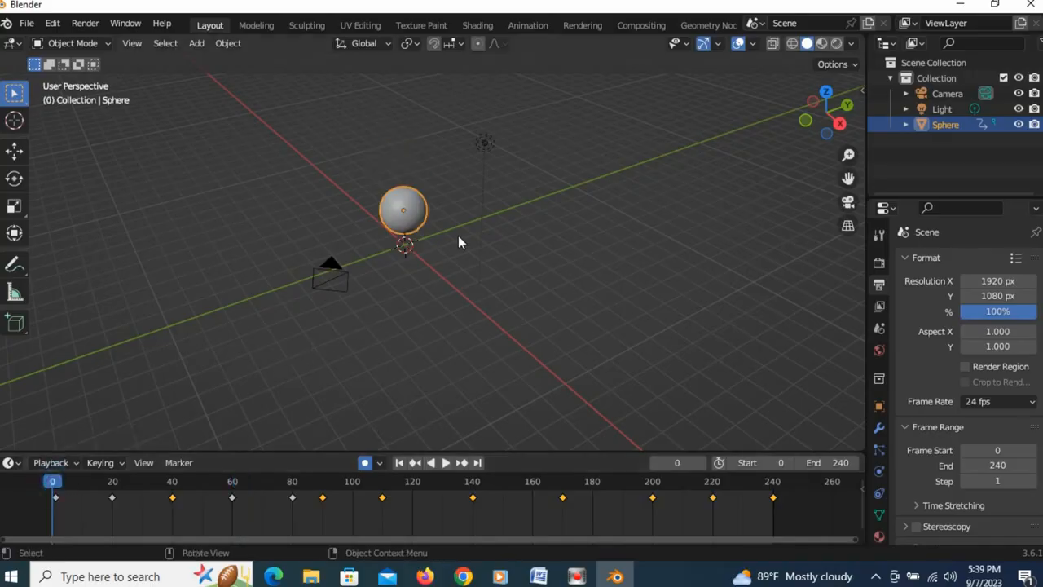
pyautogui.press('KP_0')
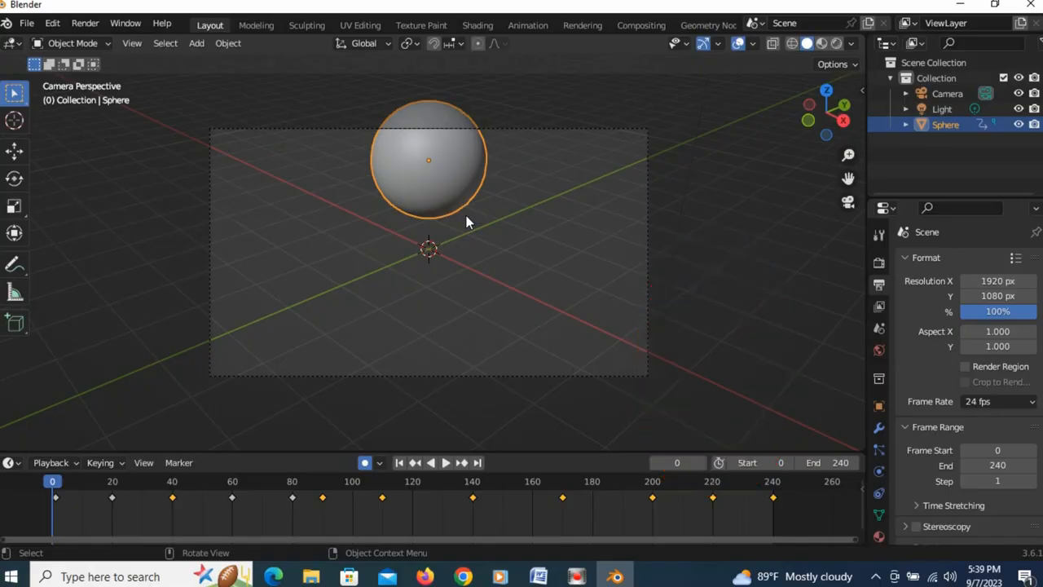
pyautogui.click(449, 464)
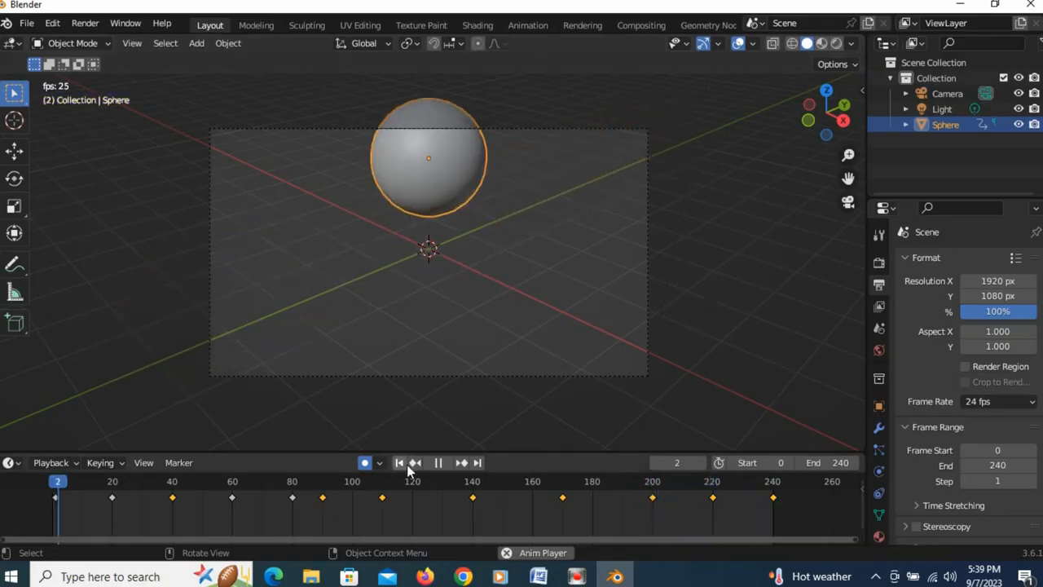
pyautogui.click(437, 462)
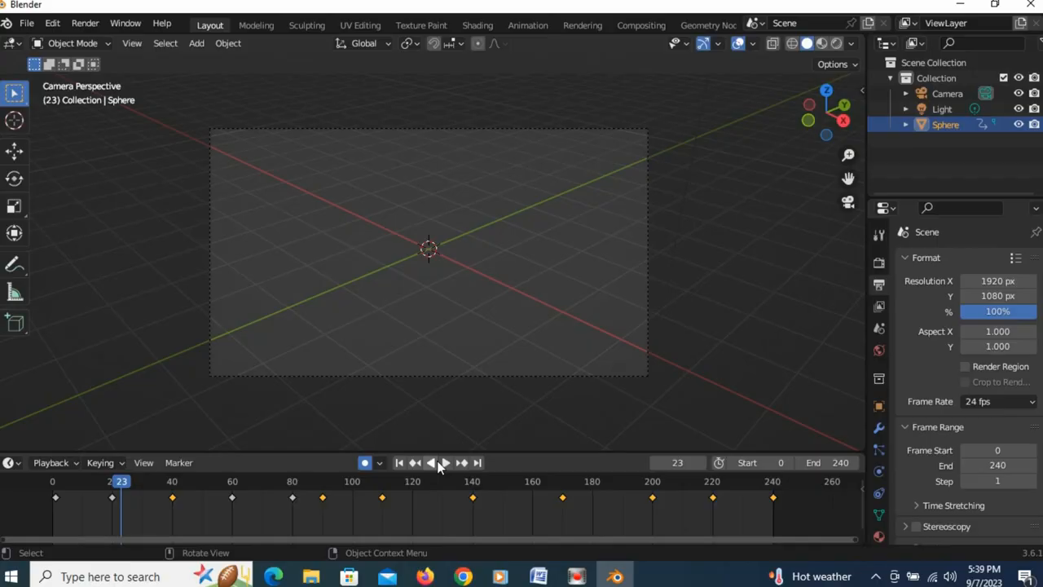
pyautogui.press('KP_0')
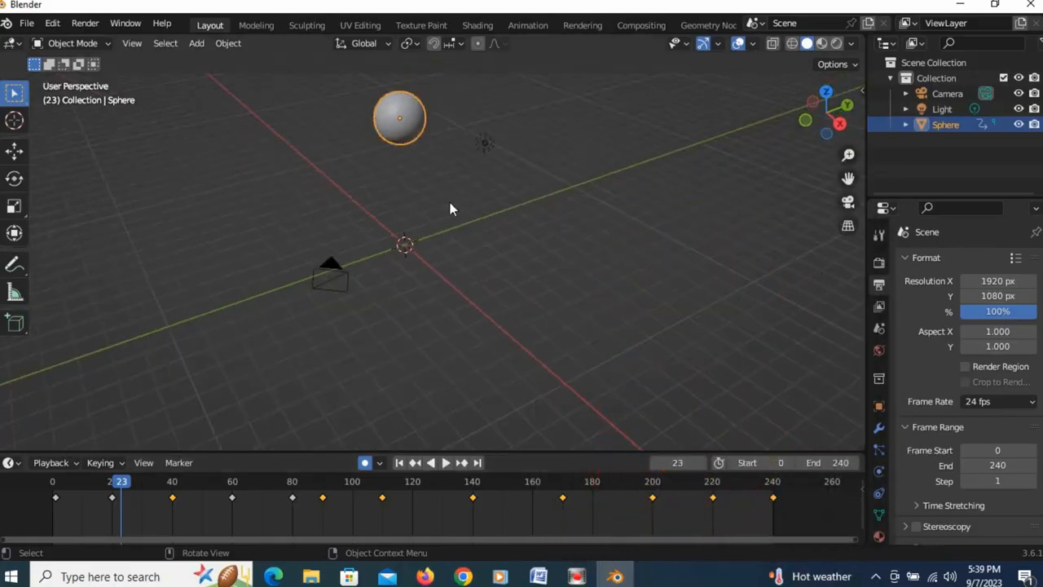
pyautogui.moveTo(449, 199); pyautogui.dragTo(448, 259, button='middle')
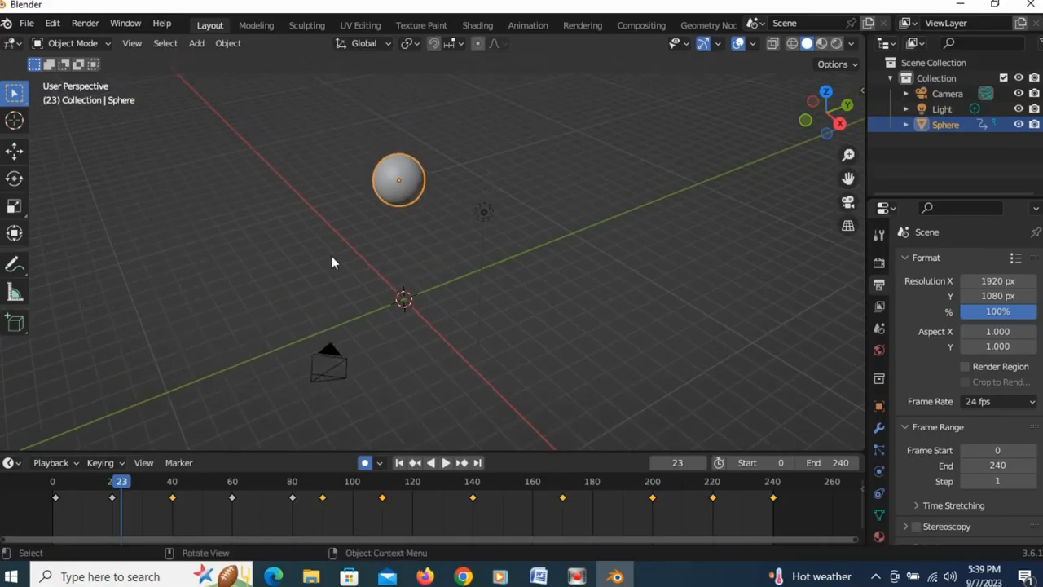
# - Turn off auto keying, choose Eevee as the render engine, and show the output settings
pyautogui.click(365, 465)
pyautogui.click(880, 265)
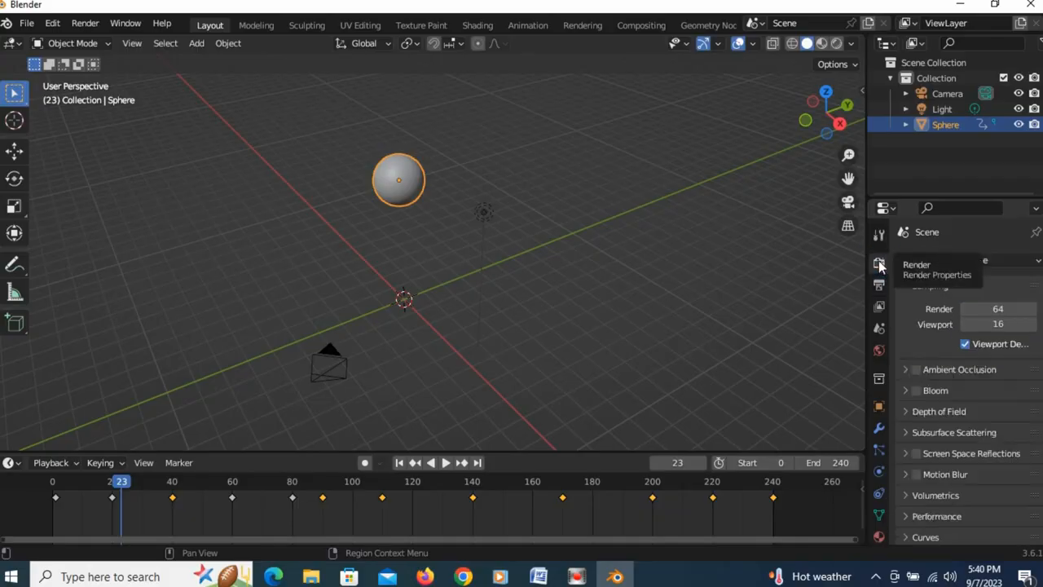
pyautogui.click(1009, 261)
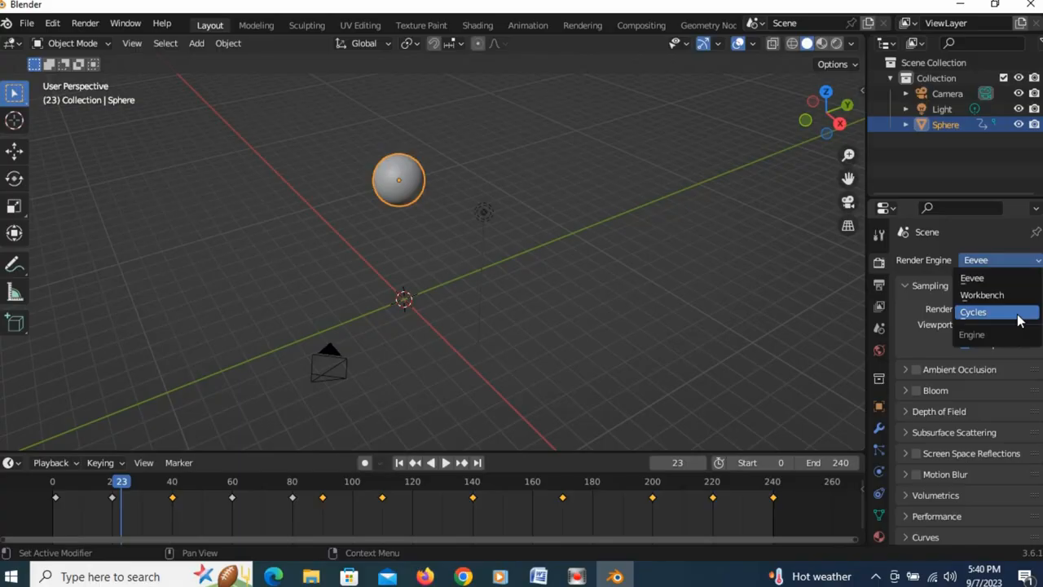
pyautogui.click(979, 279)
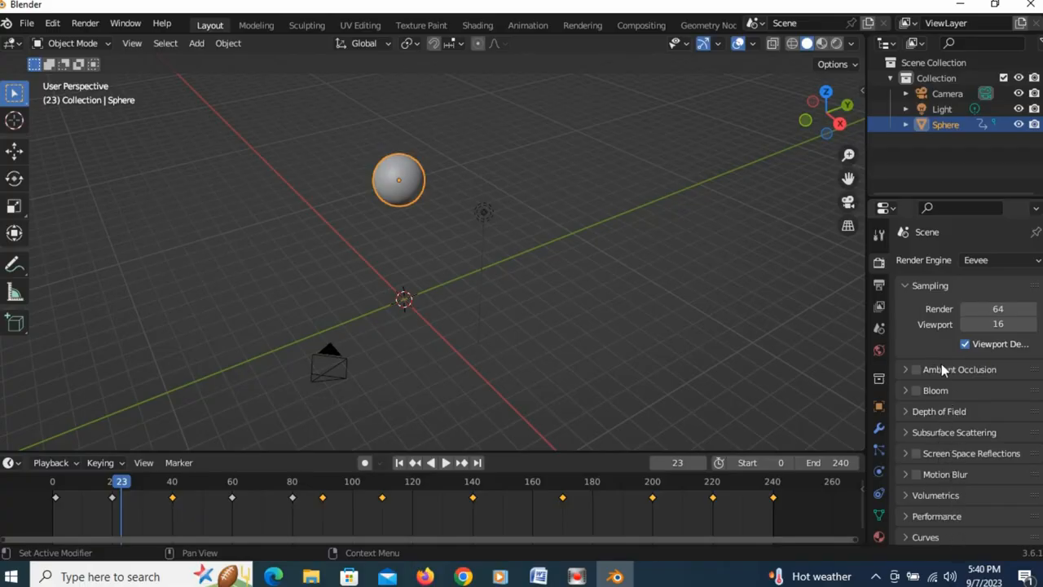
pyautogui.click(880, 286)
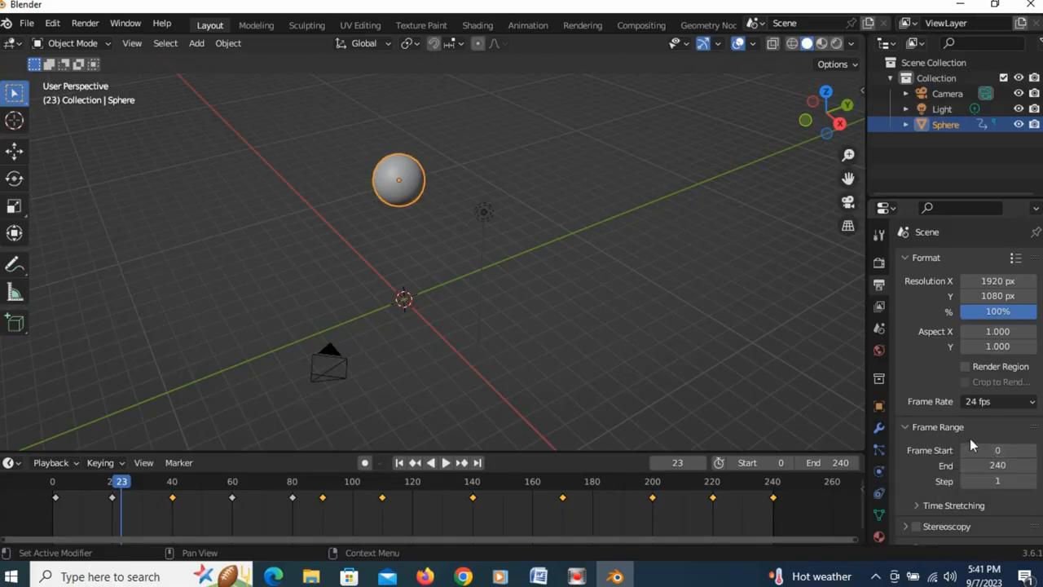
# - Switch the viewport to rendered shading, render a still image of the current frame, and close the render window
pyautogui.click(837, 45)
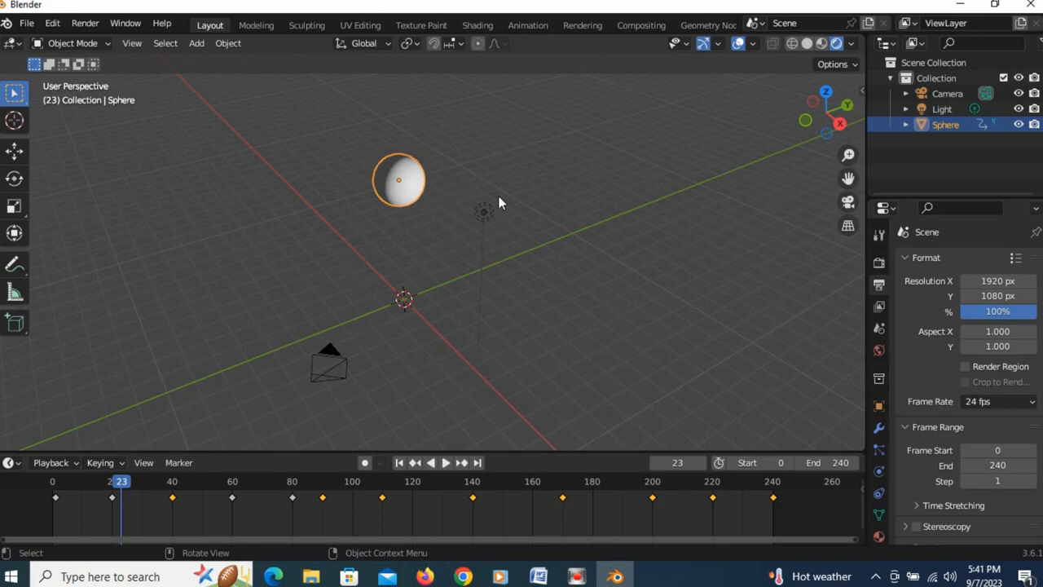
pyautogui.click(81, 23)
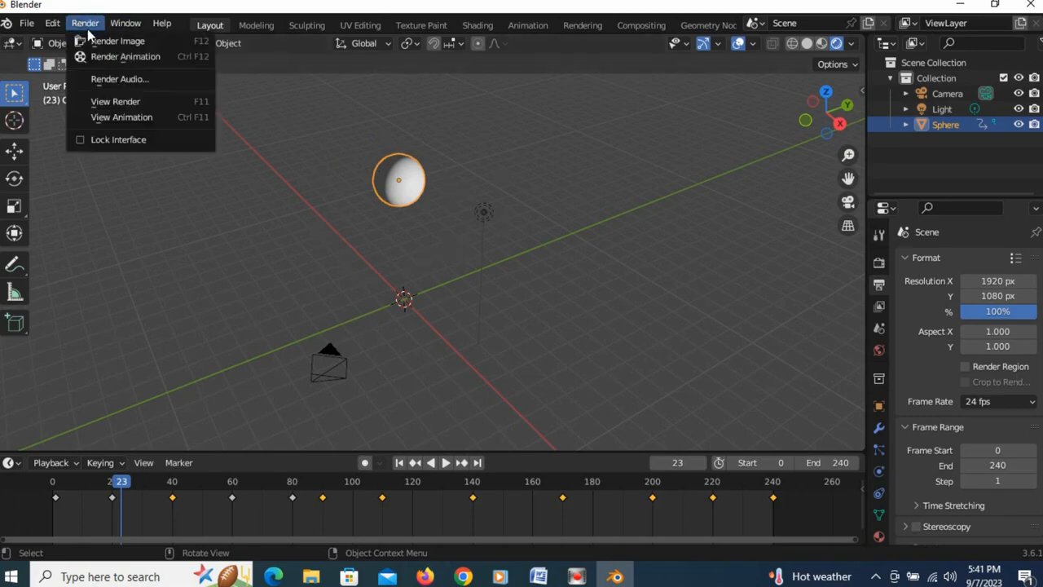
pyautogui.click(91, 40)
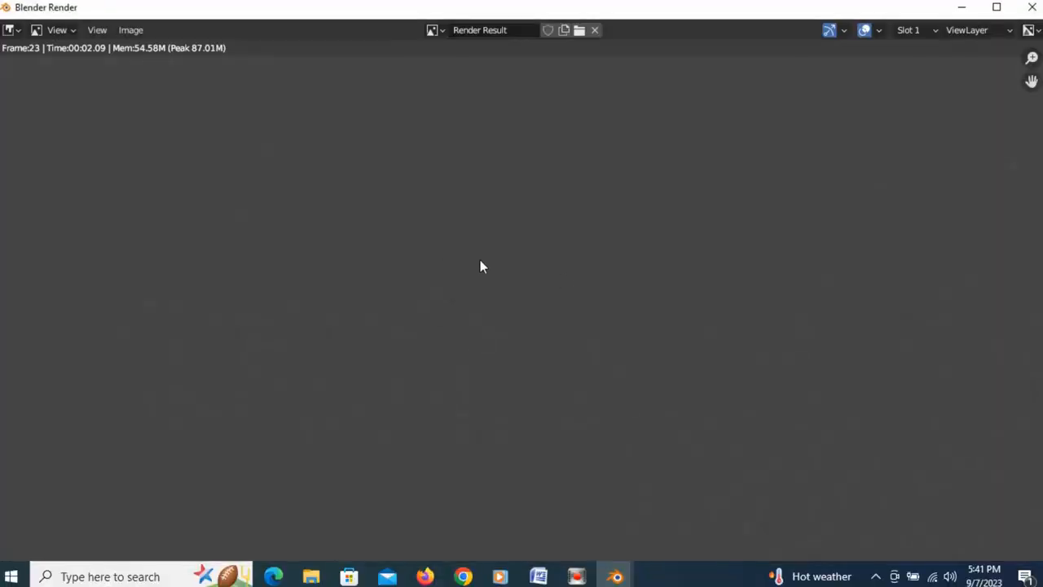
pyautogui.click(1032, 6)
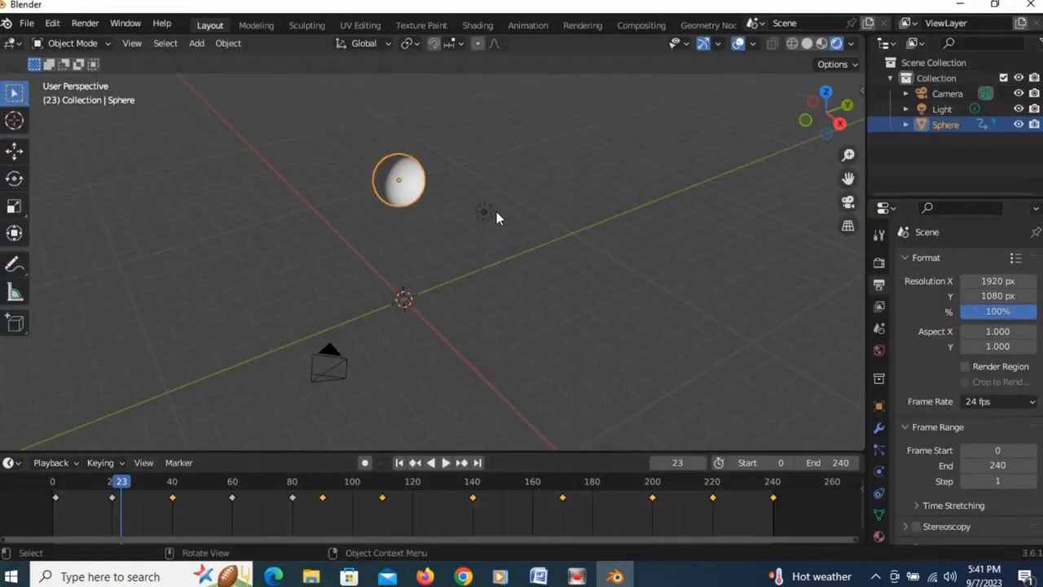
# - Brighten the world background color to a lighter gray
pyautogui.click(880, 351)
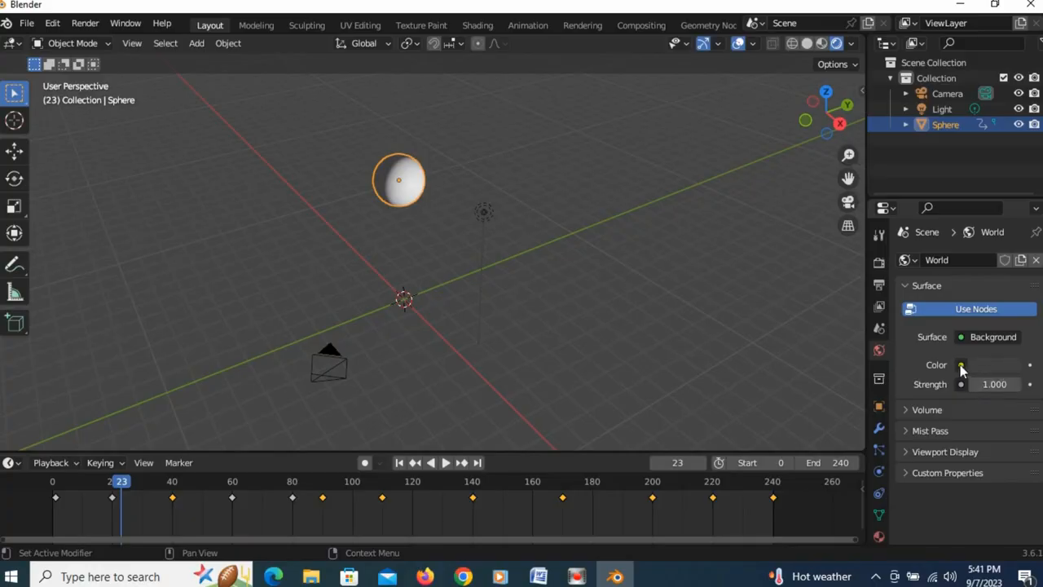
pyautogui.click(1008, 368)
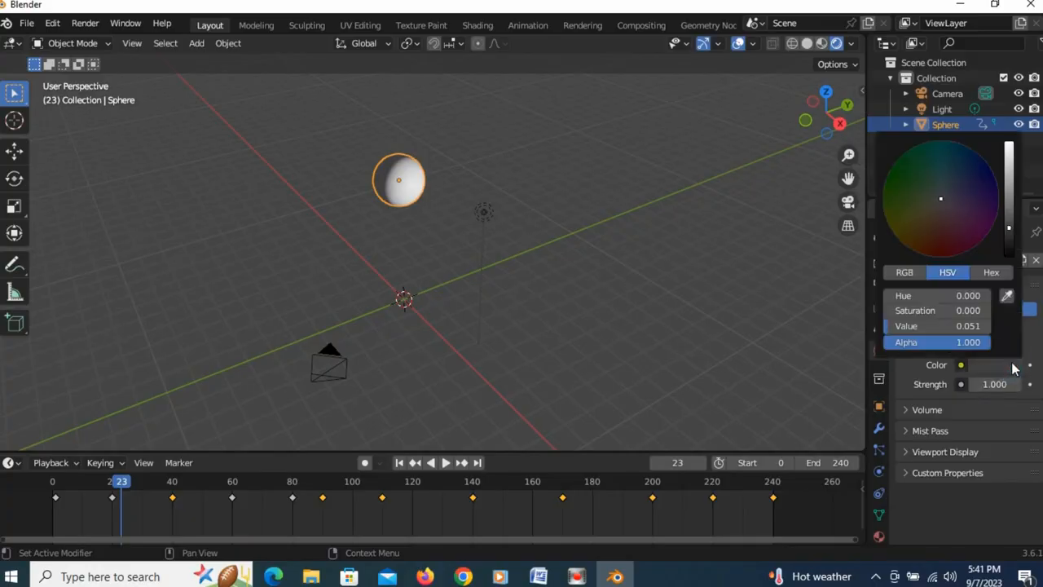
pyautogui.moveTo(1010, 231)
pyautogui.mouseDown()
pyautogui.moveTo(1009, 197)
pyautogui.moveTo(1009, 213)
pyautogui.mouseUp()
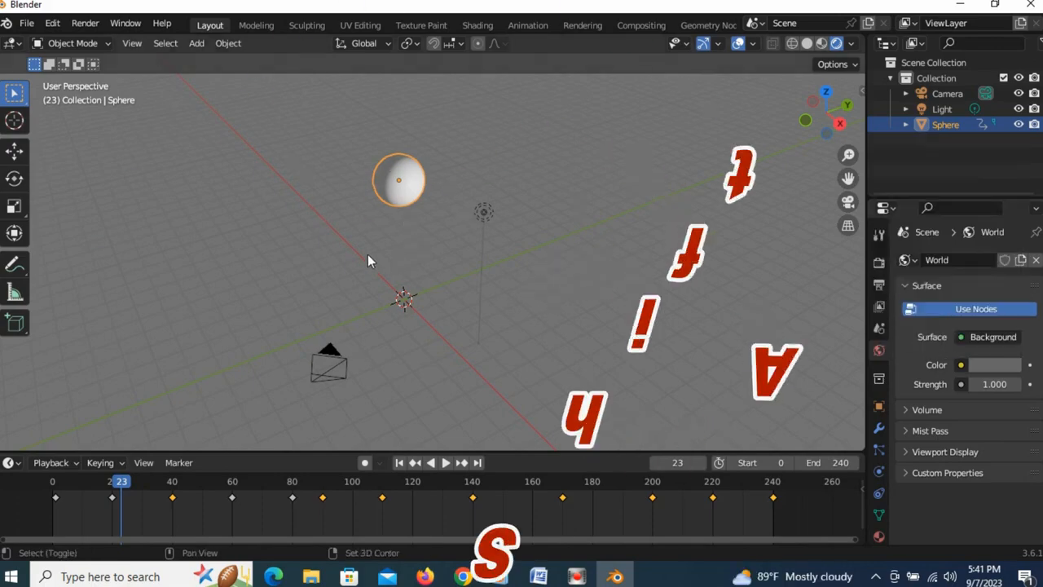
# - Add a Sun light, move it about 10 m up and toward negative X, and aim it toward the sphere
pyautogui.hotkey('shift', 'a')
pyautogui.moveTo(330, 442)
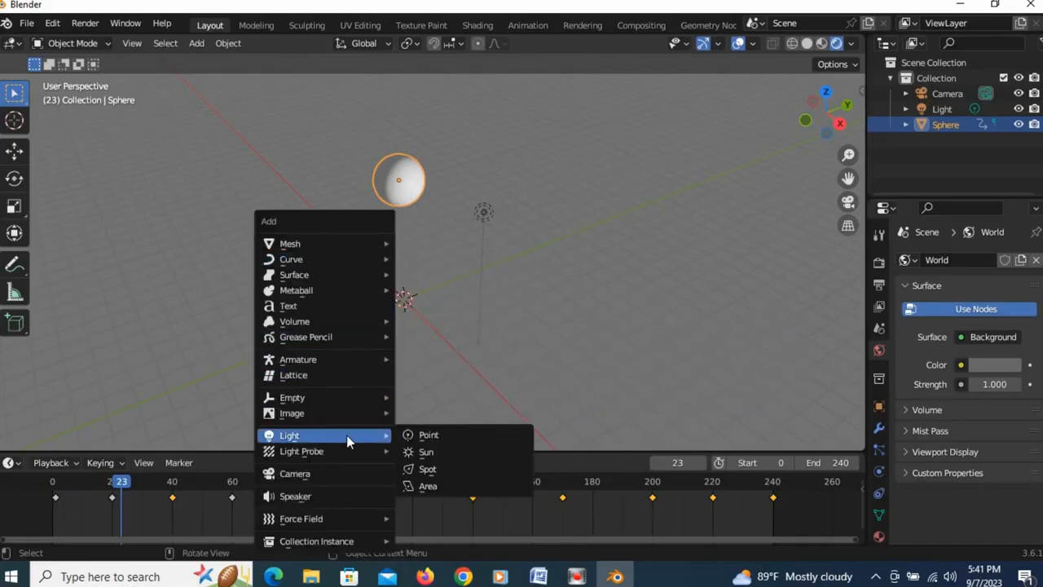
pyautogui.click(431, 452)
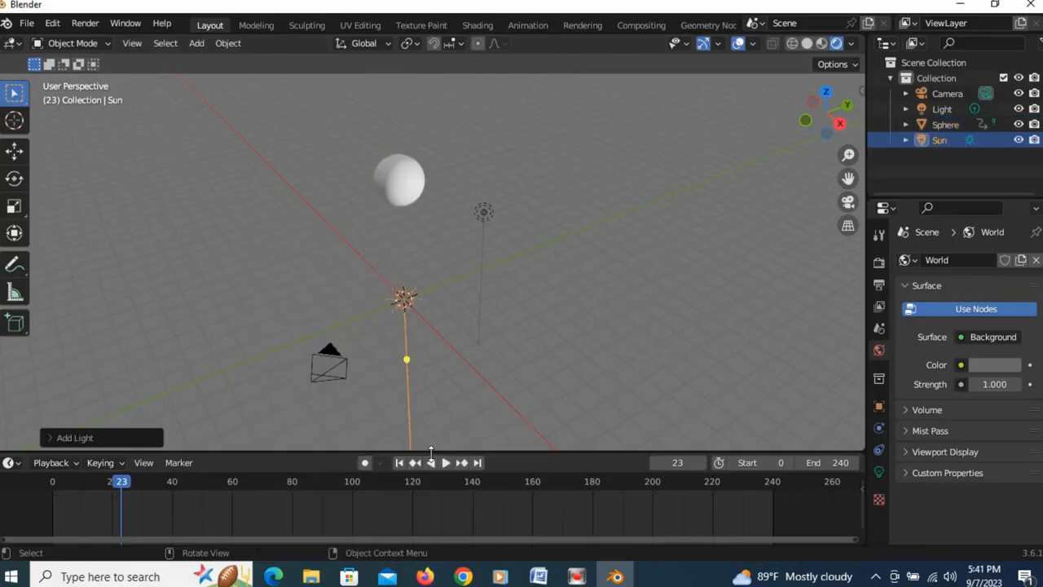
pyautogui.press('g')
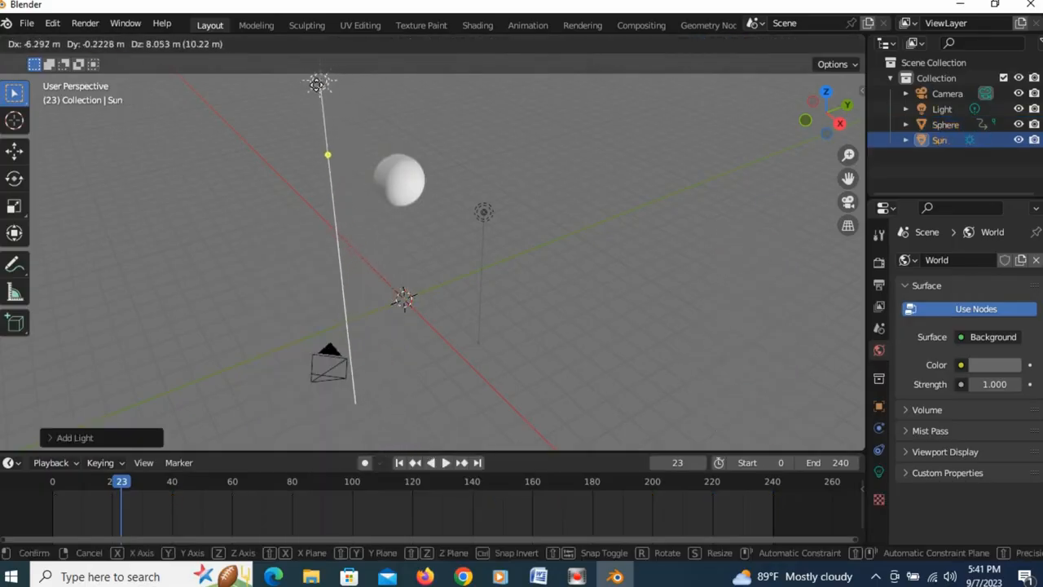
pyautogui.click(319, 83)
pyautogui.moveTo(334, 157); pyautogui.dragTo(367, 148)
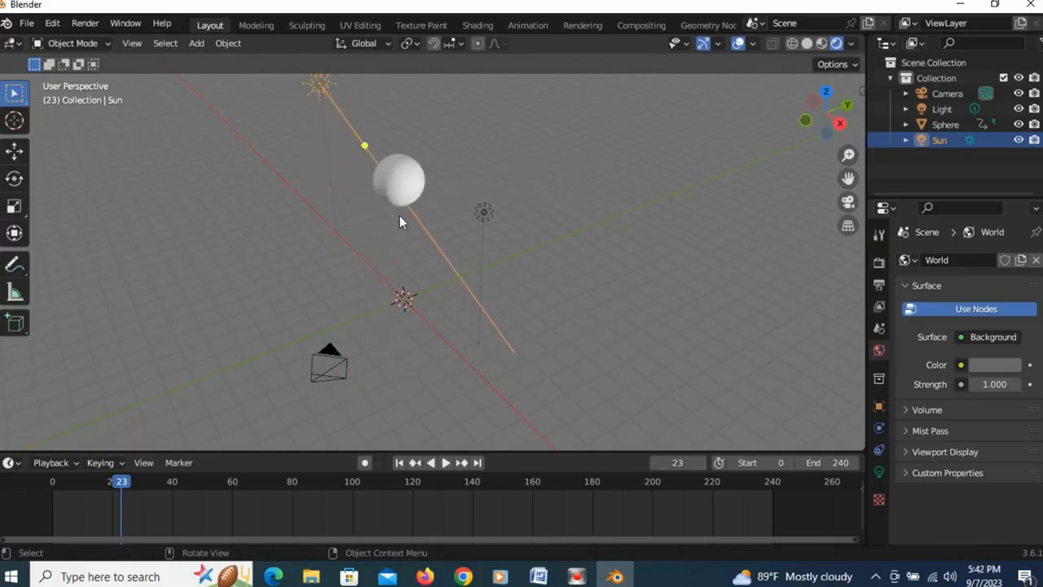
# - In the camera view, add an Area light and move it upward toward the negative X and Y side
pyautogui.scroll(5, 411, 228)
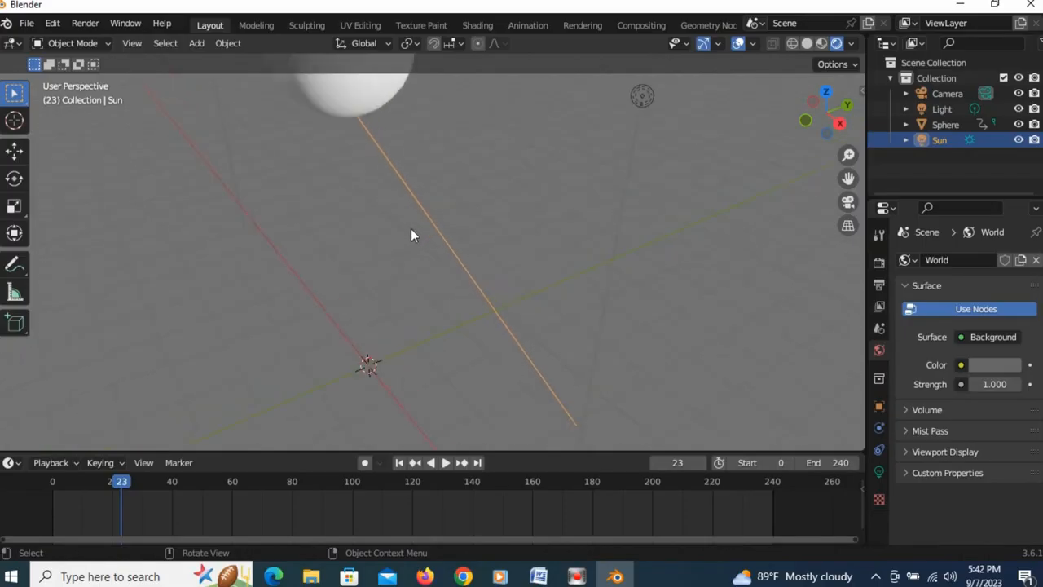
pyautogui.keyDown('shift'); pyautogui.moveTo(454, 162); pyautogui.dragTo(464, 316, button='middle'); pyautogui.keyUp('shift')
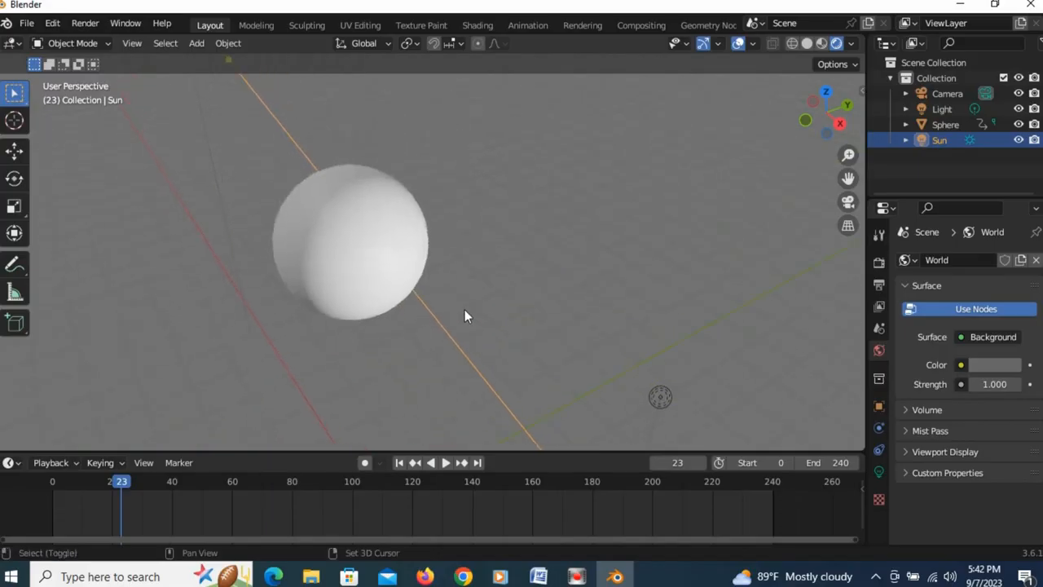
pyautogui.press('KP_0')
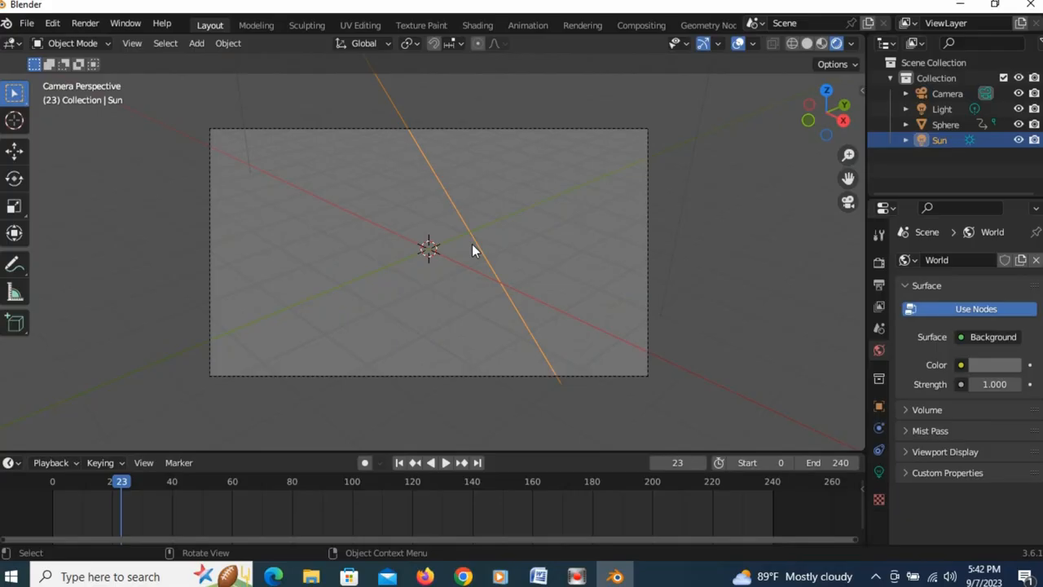
pyautogui.scroll(-3, 472, 245)
pyautogui.scroll(1, 472, 244)
pyautogui.scroll(-1, 472, 244)
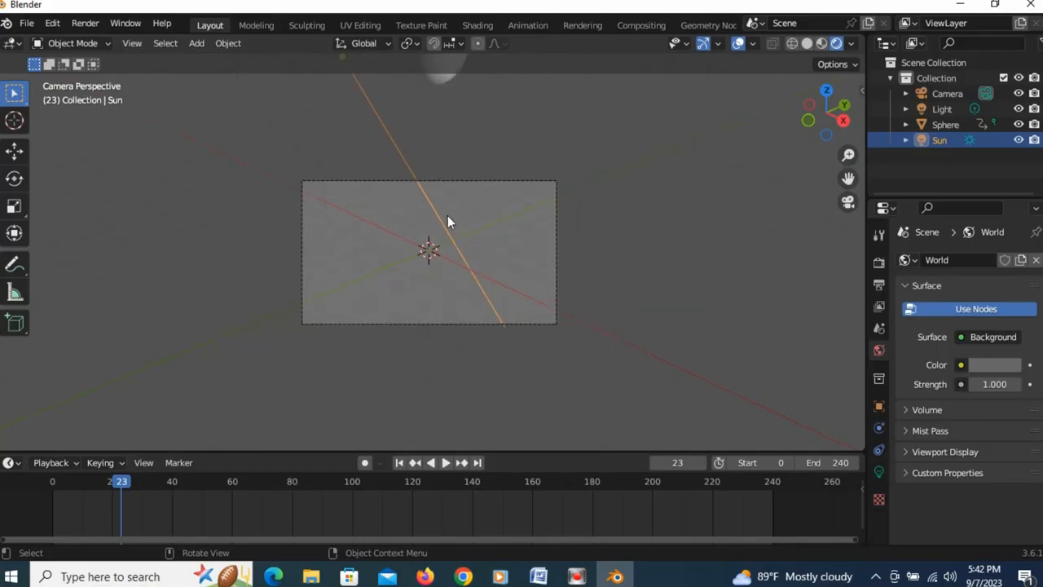
pyautogui.hotkey('shift', 'a')
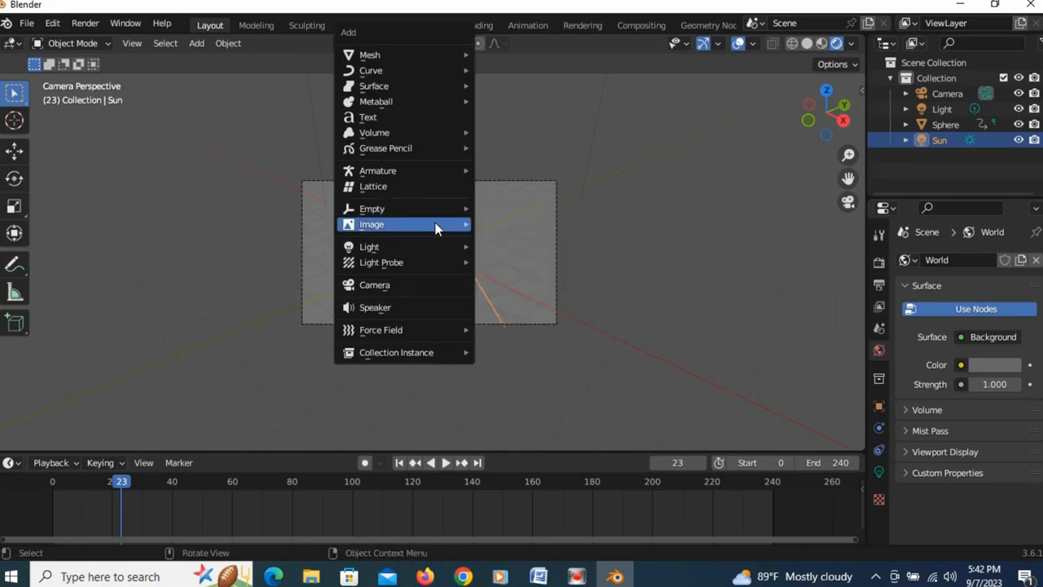
pyautogui.moveTo(436, 215)
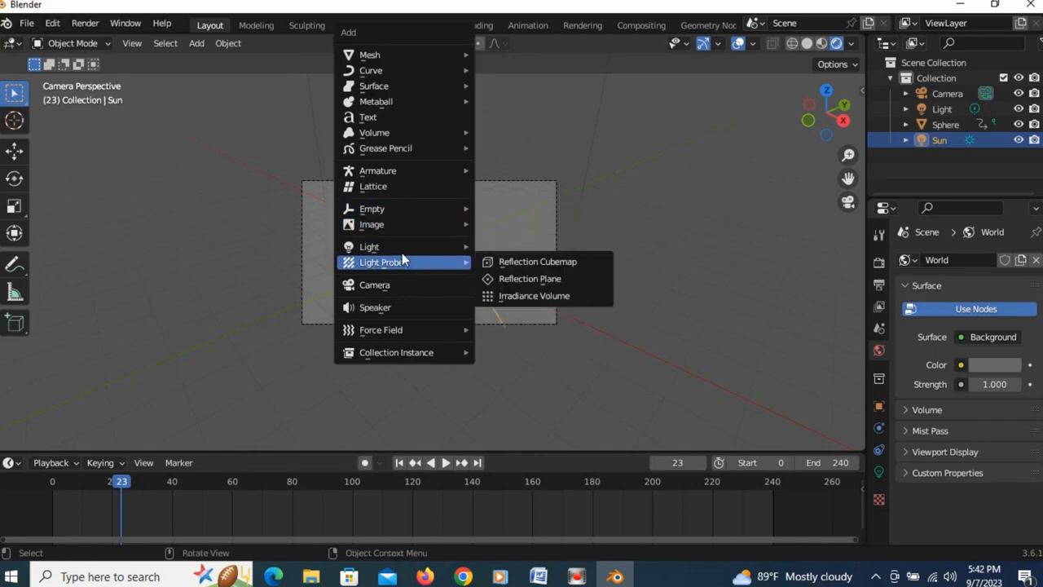
pyautogui.moveTo(407, 246)
pyautogui.click(503, 297)
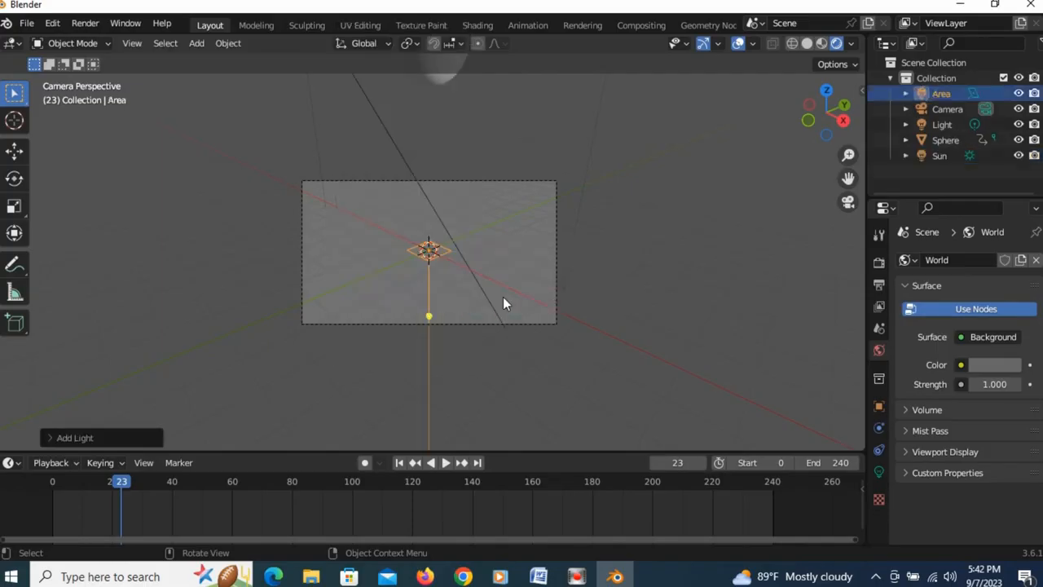
pyautogui.press('g')
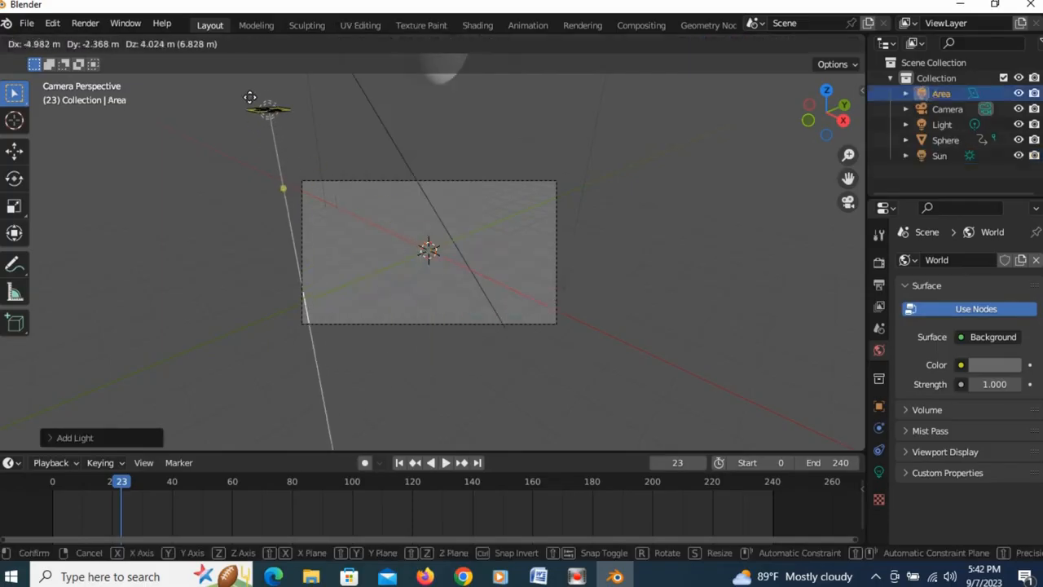
pyautogui.click(249, 55)
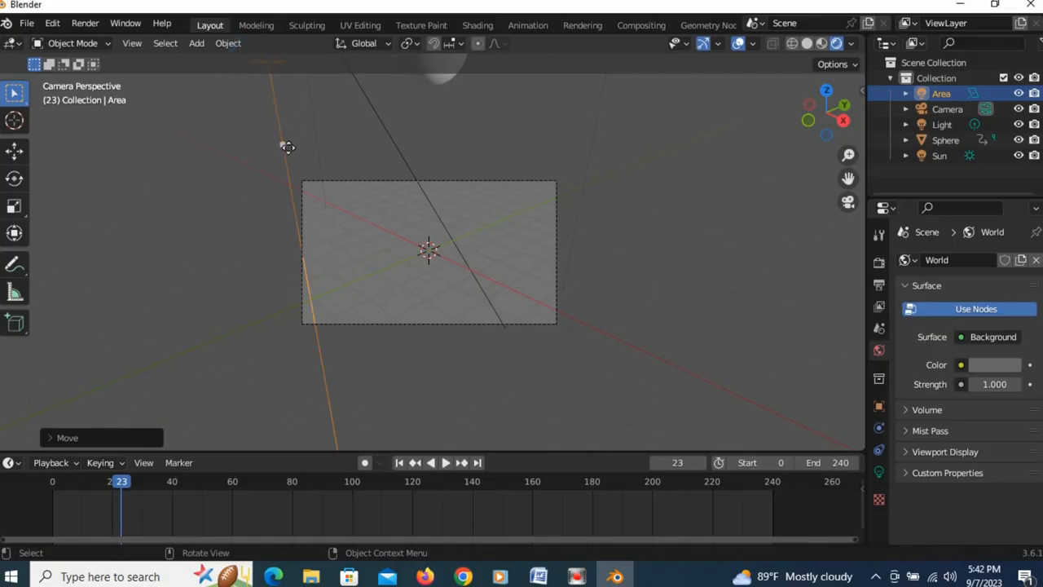
# - Aim the Area light at the sphere
pyautogui.moveTo(286, 144); pyautogui.dragTo(409, 72)
pyautogui.keyDown('shift'); pyautogui.moveTo(484, 221); pyautogui.dragTo(482, 352, button='middle'); pyautogui.keyUp('shift')
pyautogui.moveTo(316, 203)
pyautogui.mouseDown()
pyautogui.moveTo(318, 182)
pyautogui.moveTo(317, 192)
pyautogui.mouseUp()
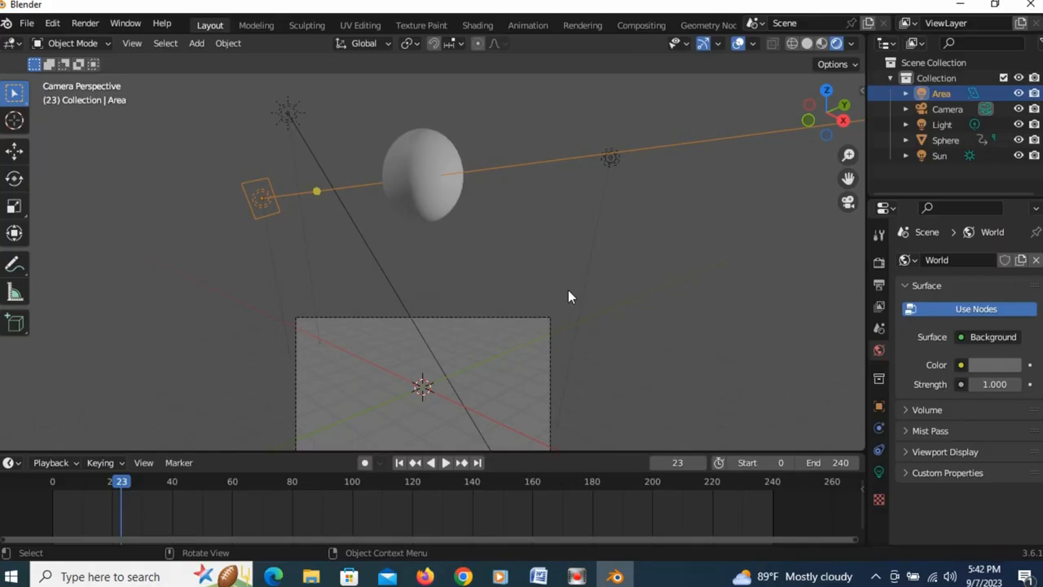
# - Render the full animation and view the whole frame in the render window
pyautogui.click(85, 24)
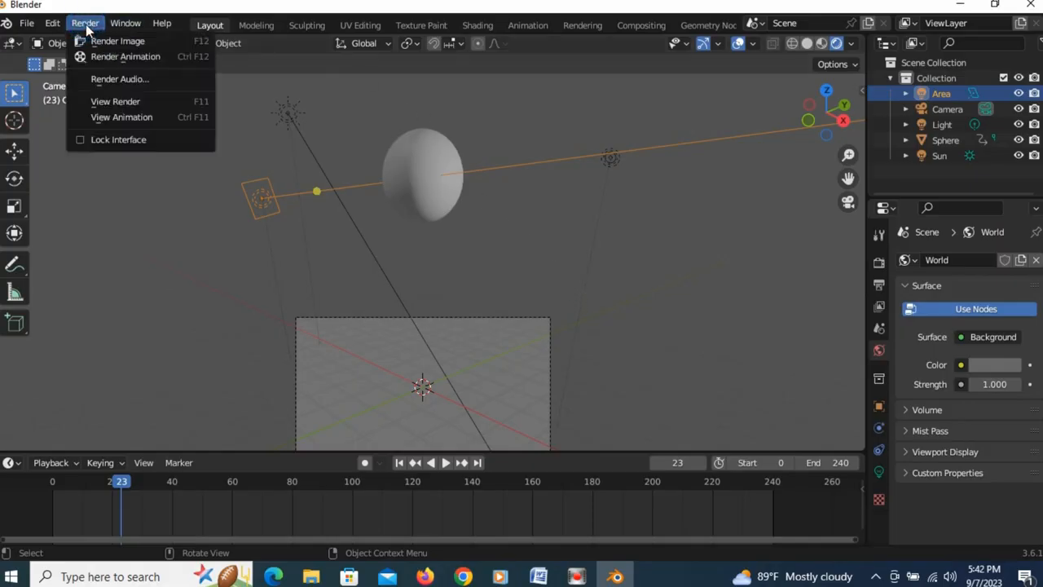
pyautogui.click(116, 56)
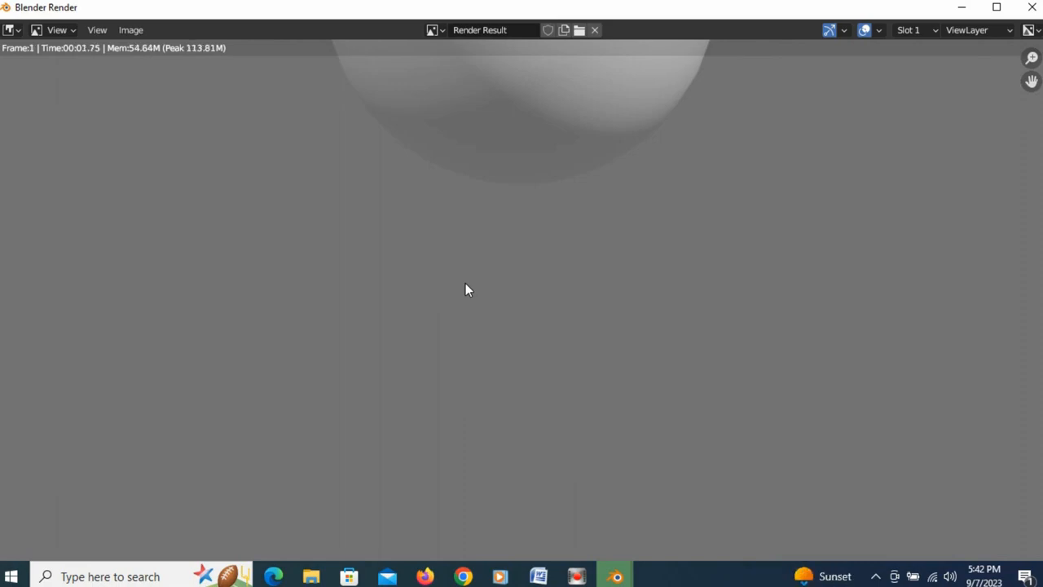
pyautogui.scroll(-3, 464, 254)
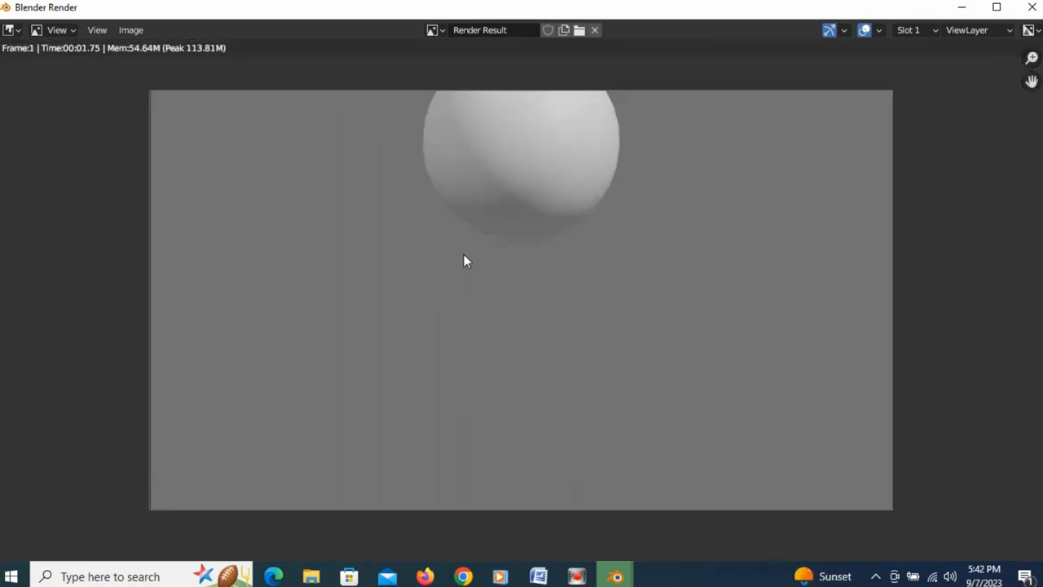